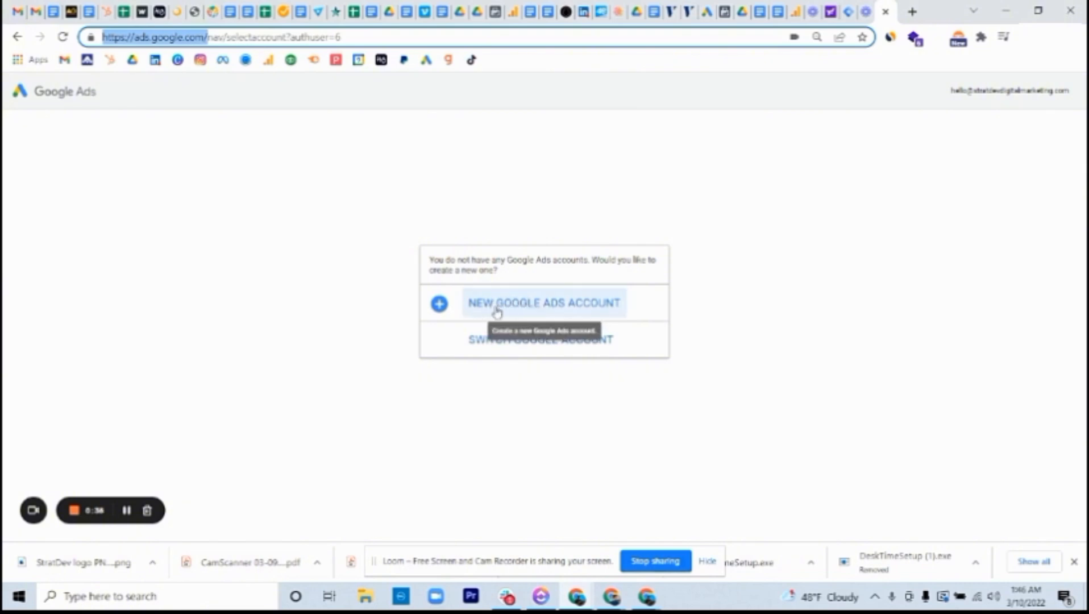
Step: Start a new Google Ads account and choose the objective for creating a campaign without a goal's guidance
{"action": "left_click", "coordinate": [545, 304]}
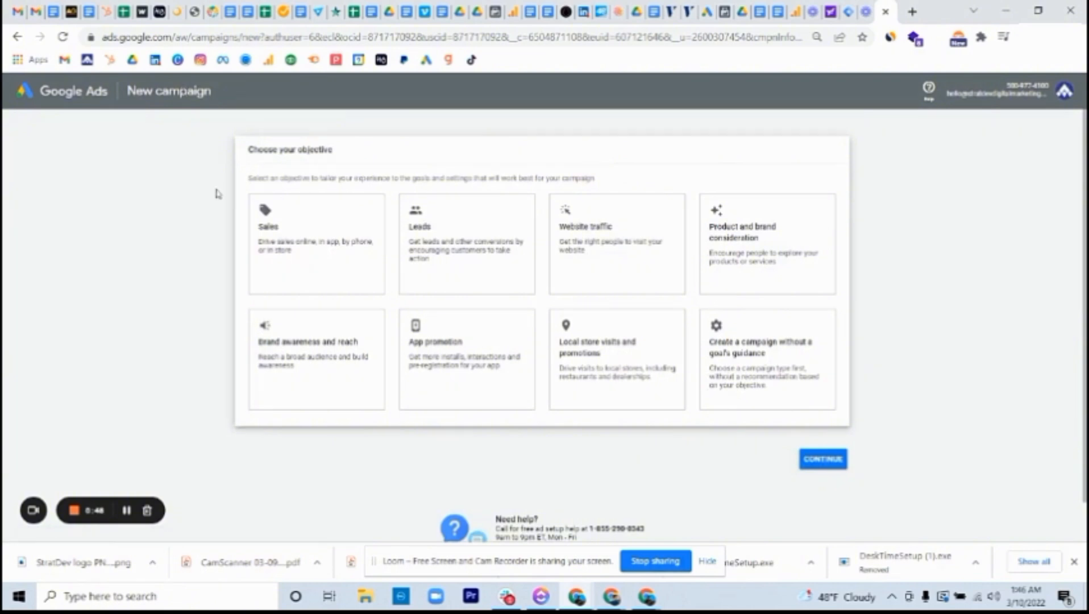
{"action": "left_click", "coordinate": [587, 327]}
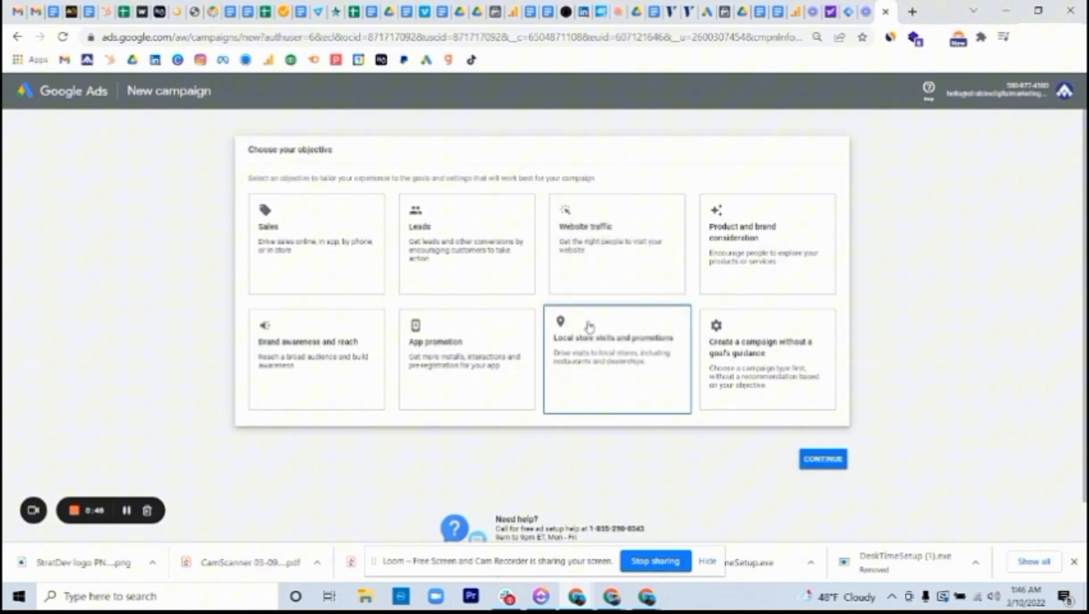
{"action": "left_click", "coordinate": [745, 246]}
{"action": "left_click", "coordinate": [756, 326]}
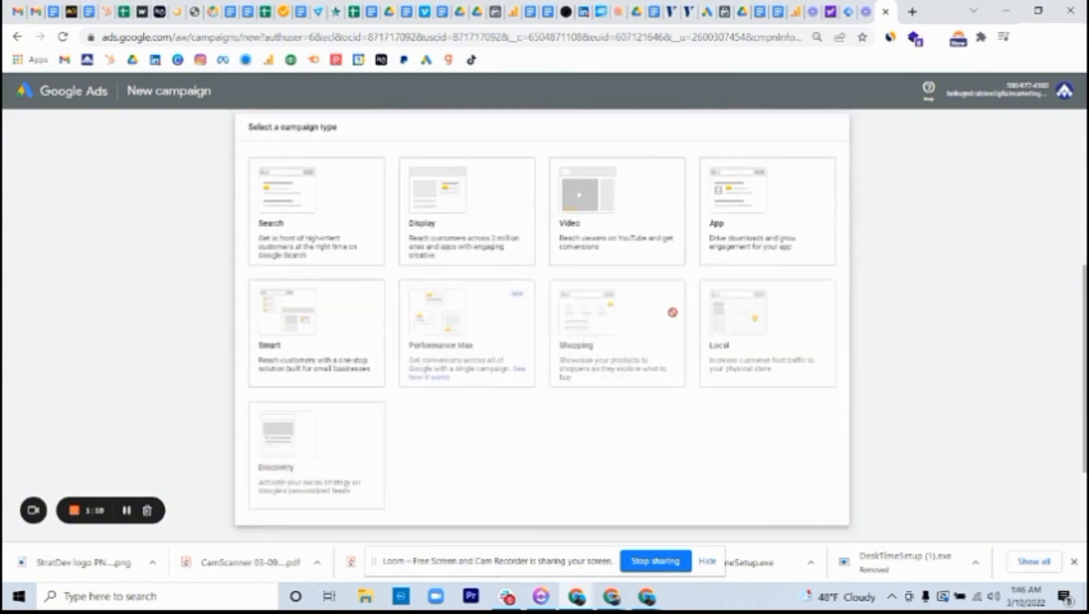
Step: Choose Search as the campaign type
{"action": "left_click", "coordinate": [313, 205]}
{"action": "scroll", "coordinate": [313, 206], "scroll_direction": "down", "scroll_amount": 4}
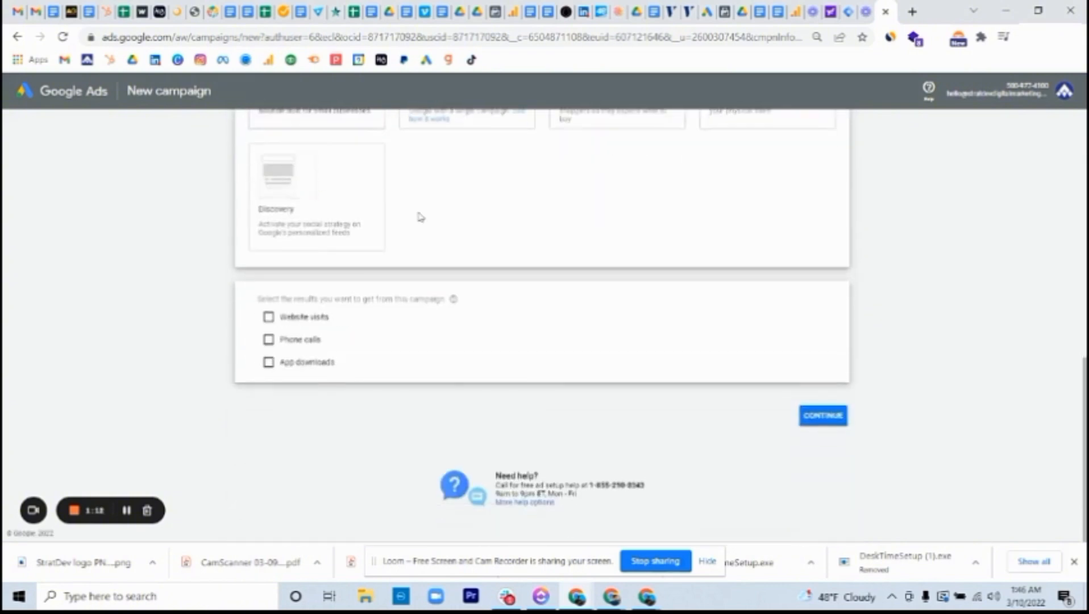
{"action": "scroll", "coordinate": [419, 216], "scroll_direction": "up", "scroll_amount": 4}
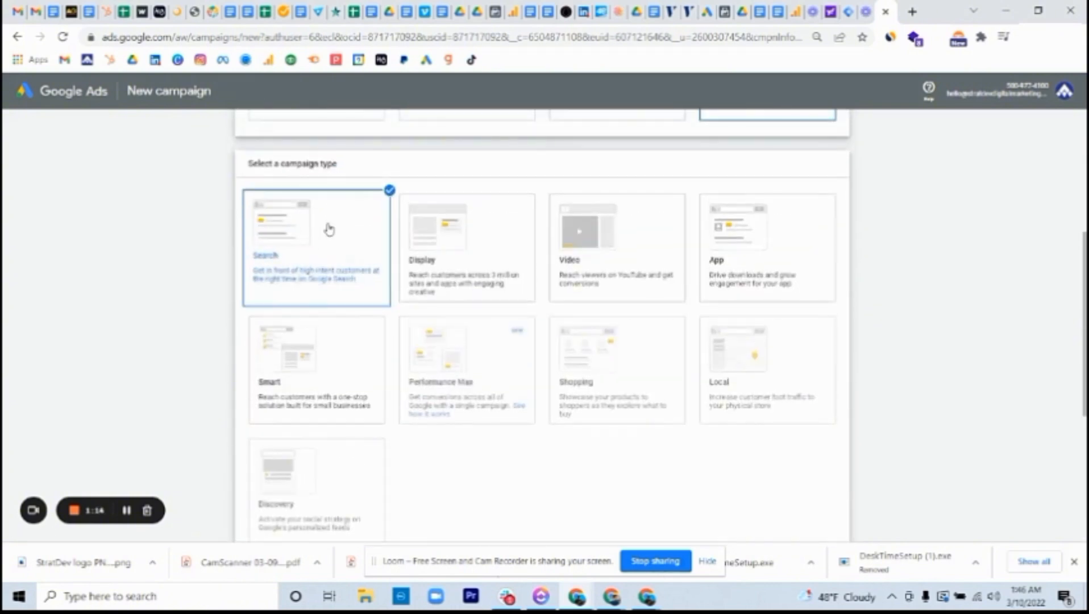
Step: Select website visits as the desired result with companyname.com as the business website, and continue to the campaign settings
{"action": "scroll", "coordinate": [329, 227], "scroll_direction": "down", "scroll_amount": 5}
{"action": "left_click", "coordinate": [268, 317]}
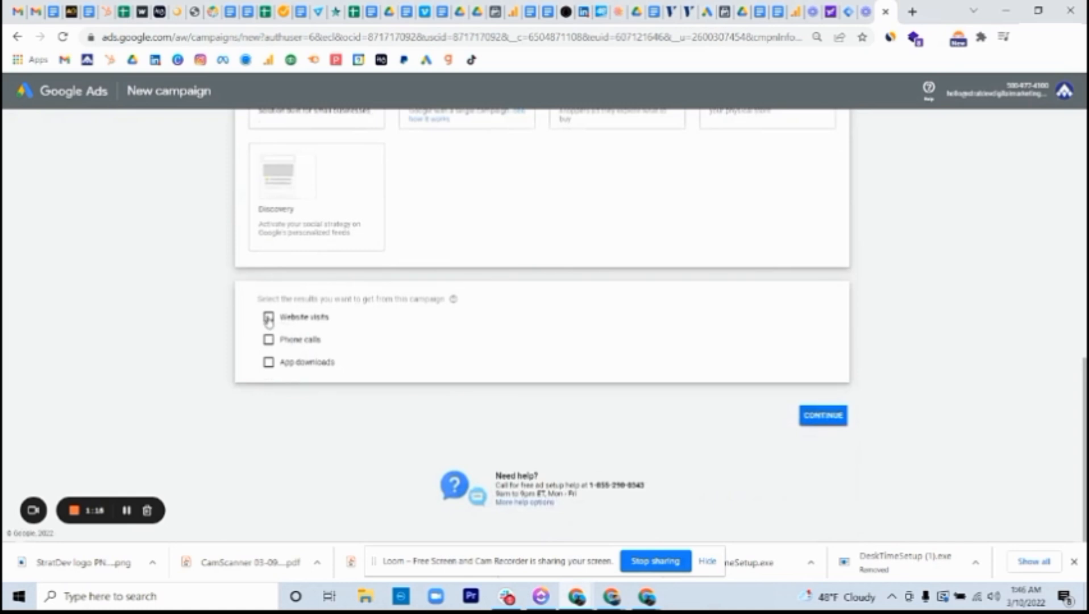
{"action": "left_click", "coordinate": [394, 343]}
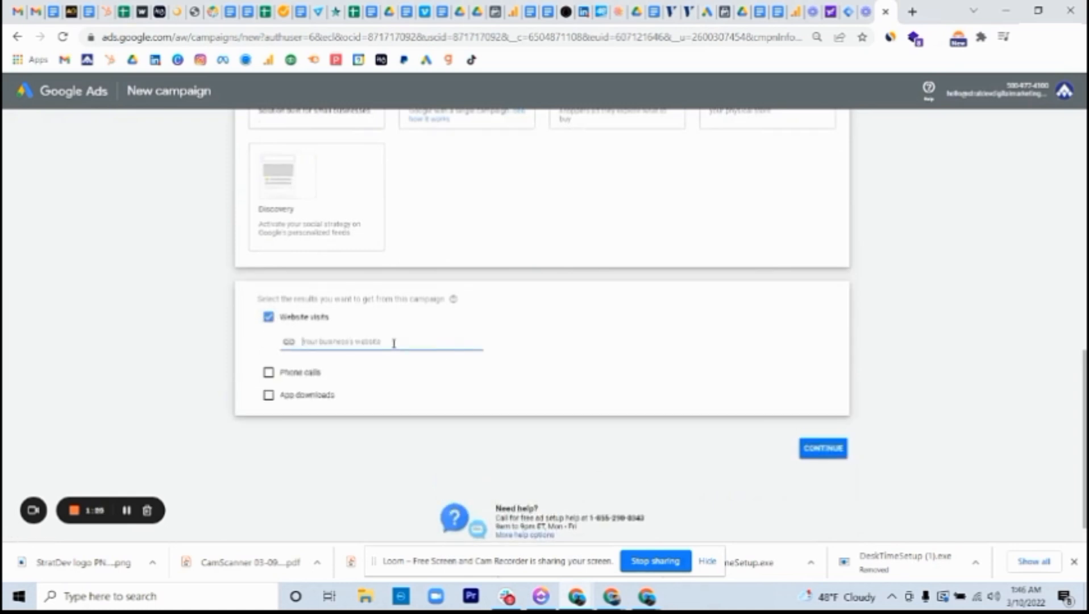
{"action": "type", "text": "campanyname.com"}
{"action": "left_click", "coordinate": [823, 450]}
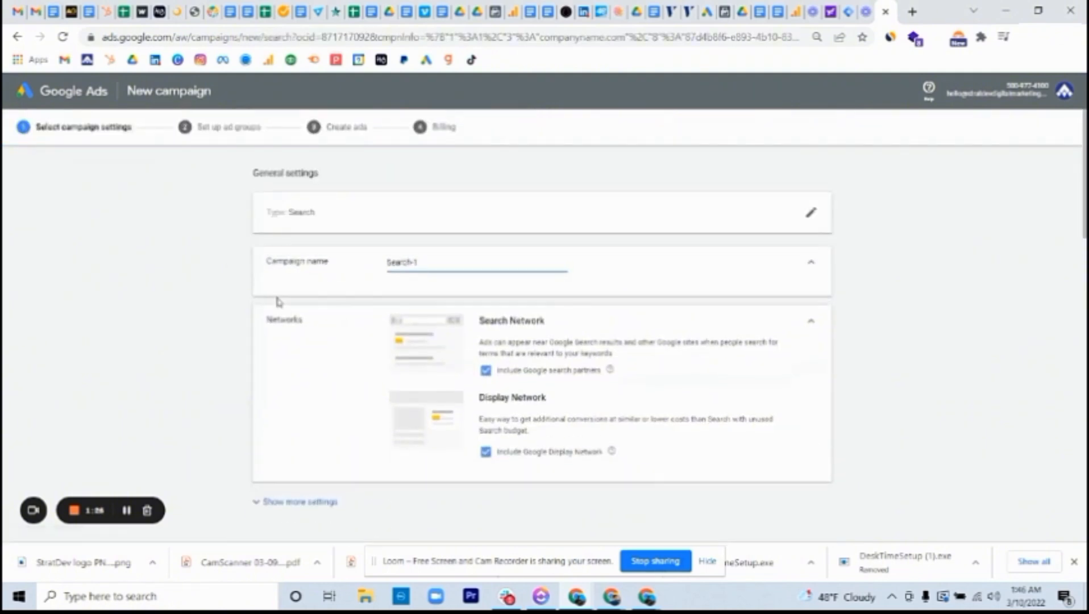
Step: Name the campaign TEST
{"action": "left_click_drag", "start_coordinate": [442, 260], "coordinate": [302, 262]}
{"action": "type", "text": "TEST"}
{"action": "left_click", "coordinate": [191, 319]}
Step: Set the average daily budget to 1 US dollar and save the campaign settings to continue to the ad groups
{"action": "scroll", "coordinate": [191, 320], "scroll_direction": "down", "scroll_amount": 3}
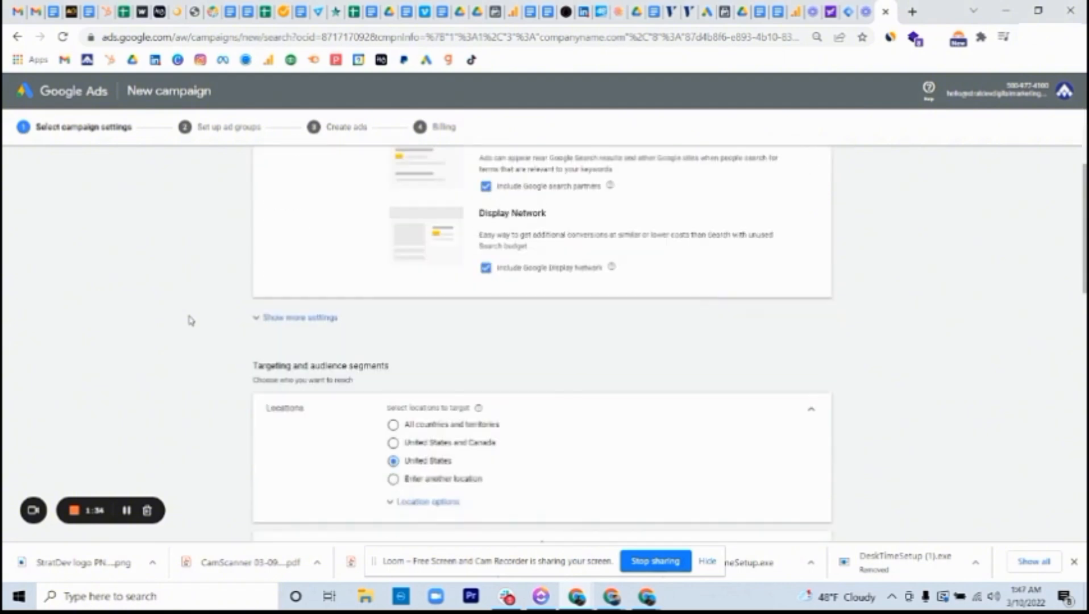
{"action": "scroll", "coordinate": [233, 398], "scroll_direction": "up", "scroll_amount": 3}
{"action": "scroll", "coordinate": [175, 340], "scroll_direction": "down", "scroll_amount": 7}
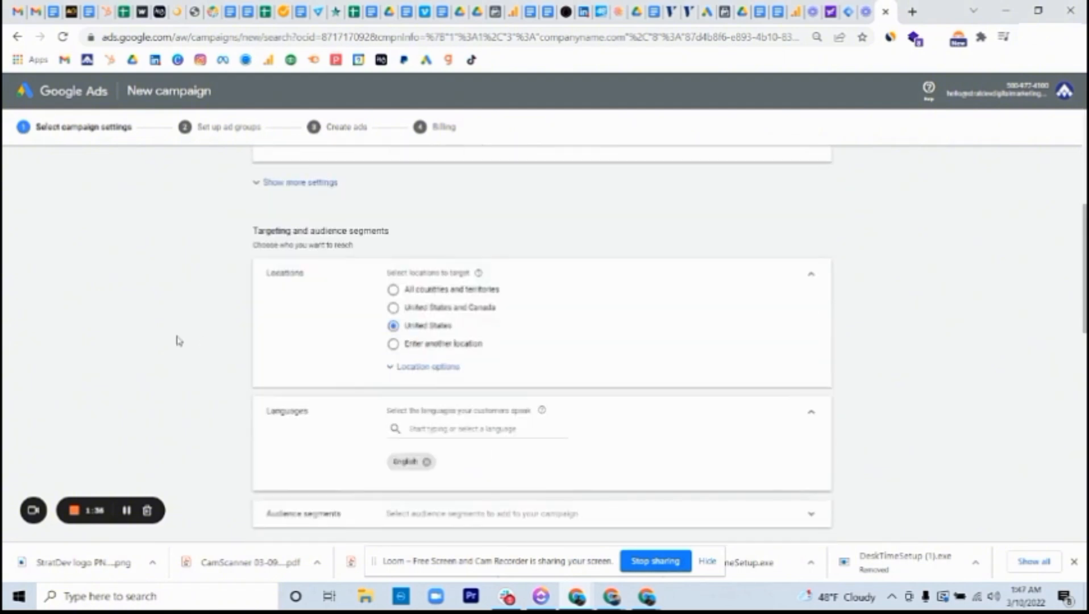
{"action": "scroll", "coordinate": [177, 340], "scroll_direction": "down", "scroll_amount": 5}
{"action": "scroll", "coordinate": [176, 340], "scroll_direction": "up", "scroll_amount": 2}
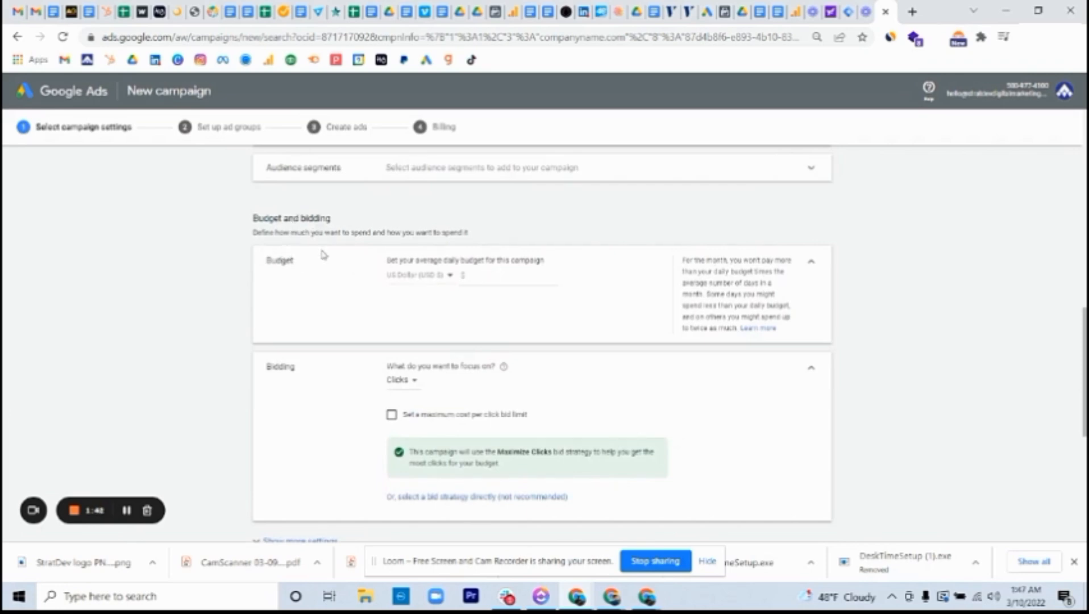
{"action": "left_click", "coordinate": [477, 276]}
{"action": "type", "text": "1"}
{"action": "left_click", "coordinate": [234, 299]}
{"action": "scroll", "coordinate": [236, 298], "scroll_direction": "down", "scroll_amount": 2}
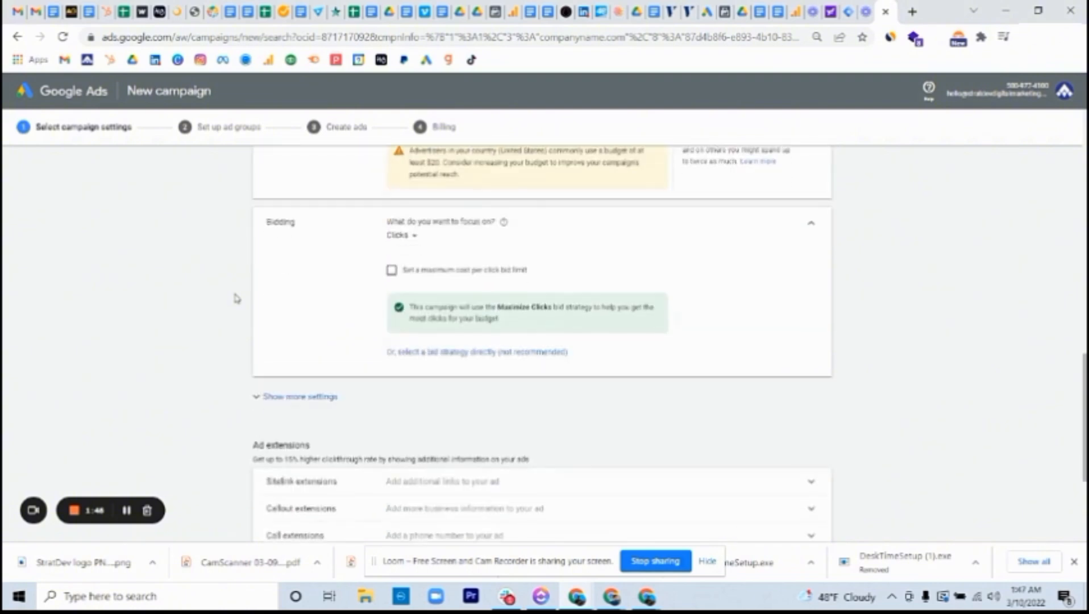
{"action": "scroll", "coordinate": [236, 298], "scroll_direction": "down", "scroll_amount": 4}
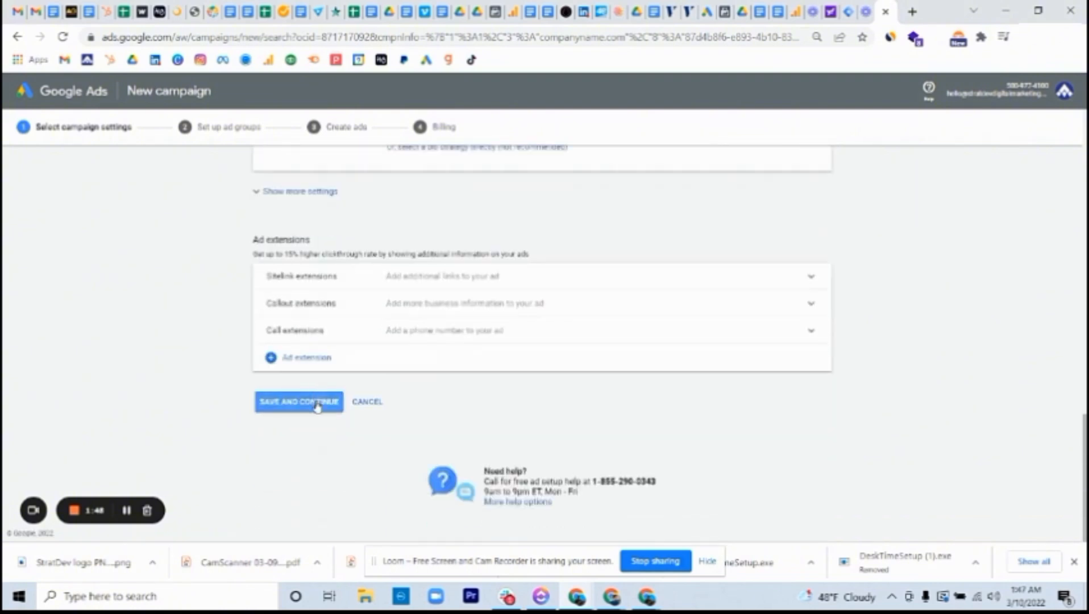
{"action": "left_click", "coordinate": [317, 405]}
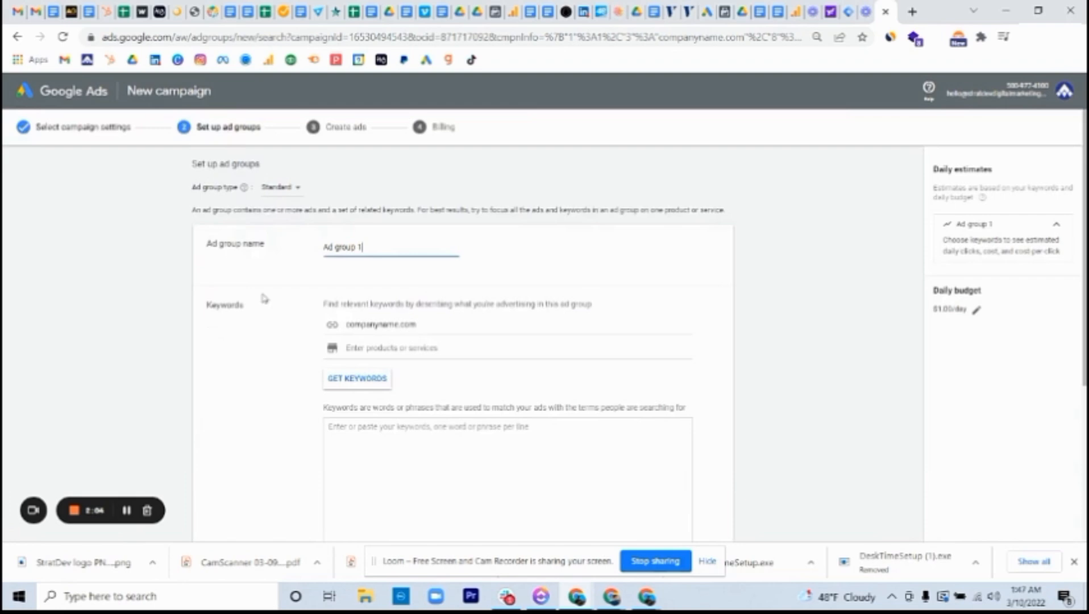
Step: Name the ad group TEST and request keyword suggestions for companyname.com
{"action": "left_click_drag", "start_coordinate": [374, 248], "coordinate": [313, 247]}
{"action": "type", "text": "TEST"}
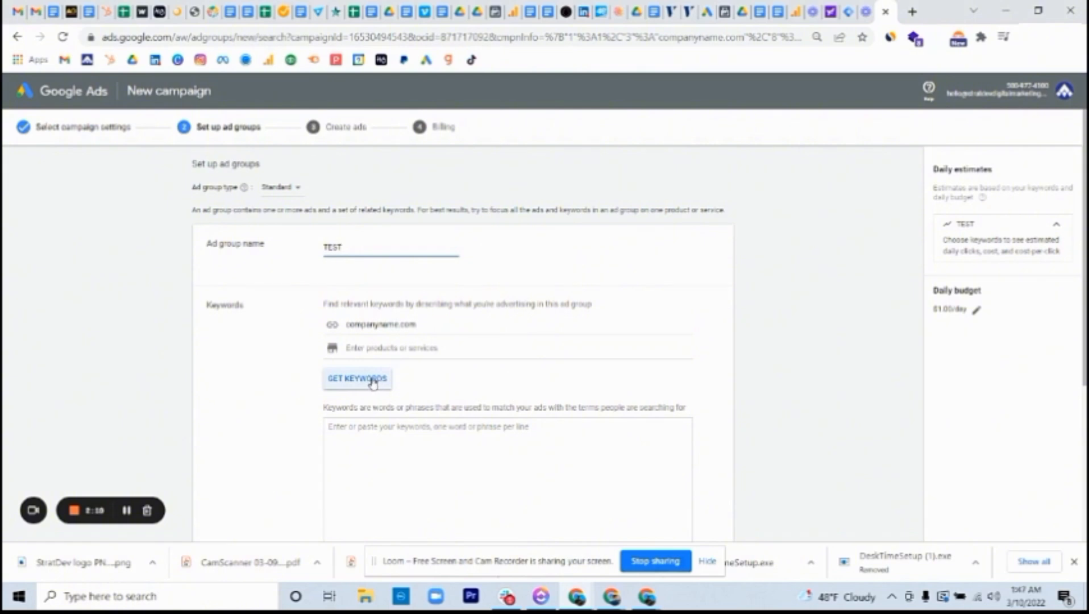
{"action": "double_click", "coordinate": [408, 324]}
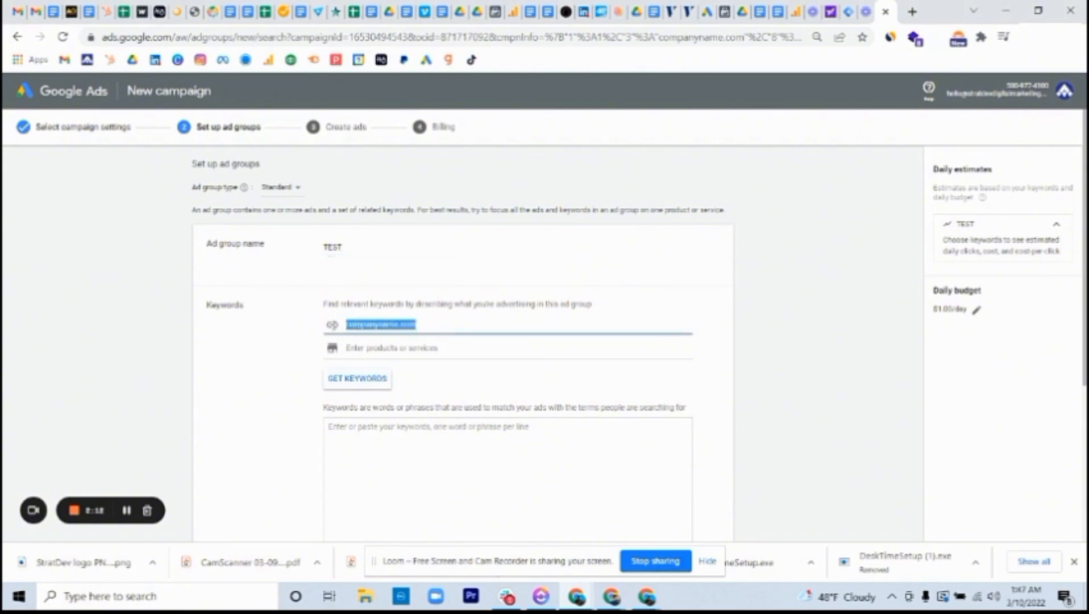
{"action": "left_click", "coordinate": [355, 385]}
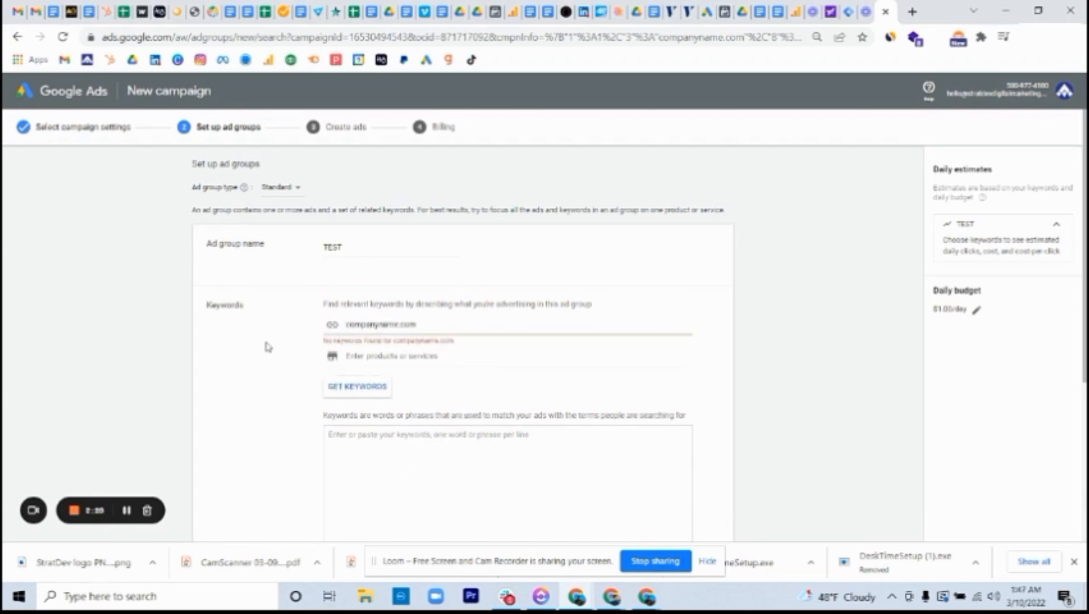
Step: Enter "test" as the ad group's keyword and save the ad group to continue to ad creation
{"action": "scroll", "coordinate": [275, 375], "scroll_direction": "down", "scroll_amount": 3}
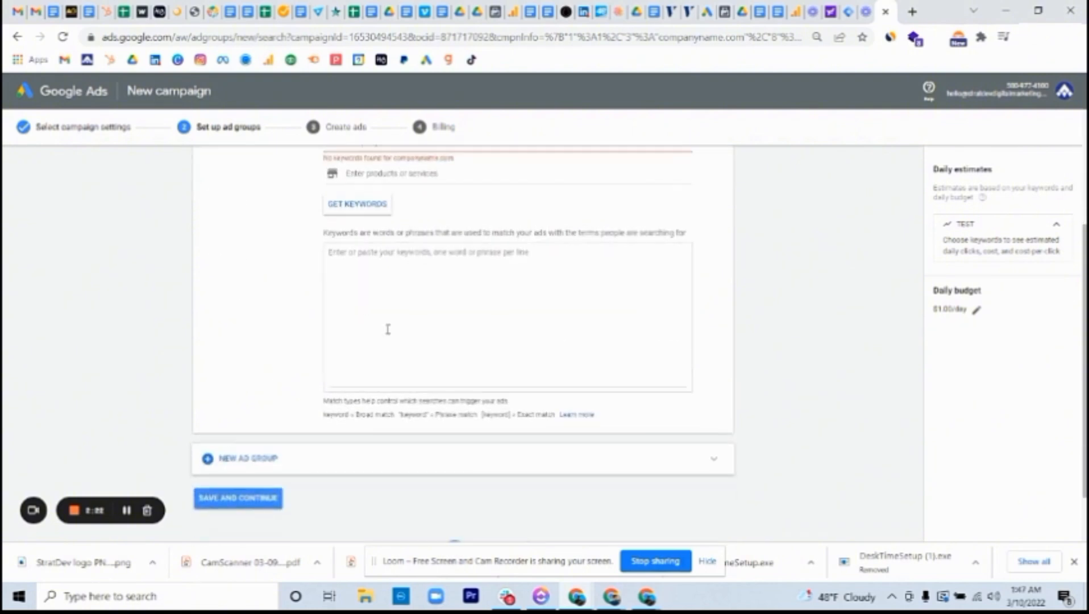
{"action": "left_click", "coordinate": [410, 302]}
{"action": "type", "text": "test"}
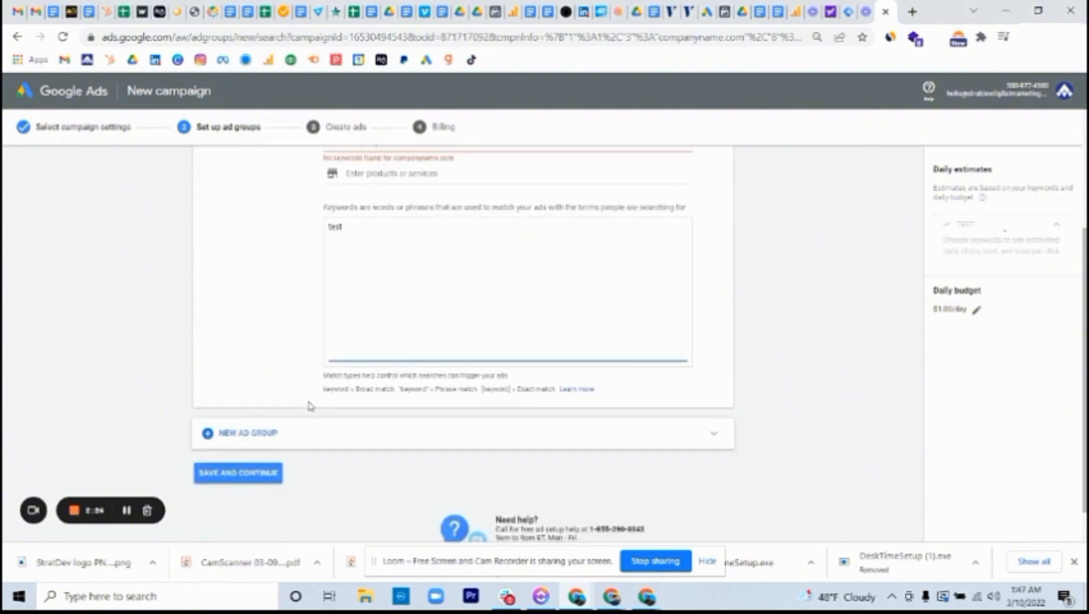
{"action": "left_click", "coordinate": [243, 477]}
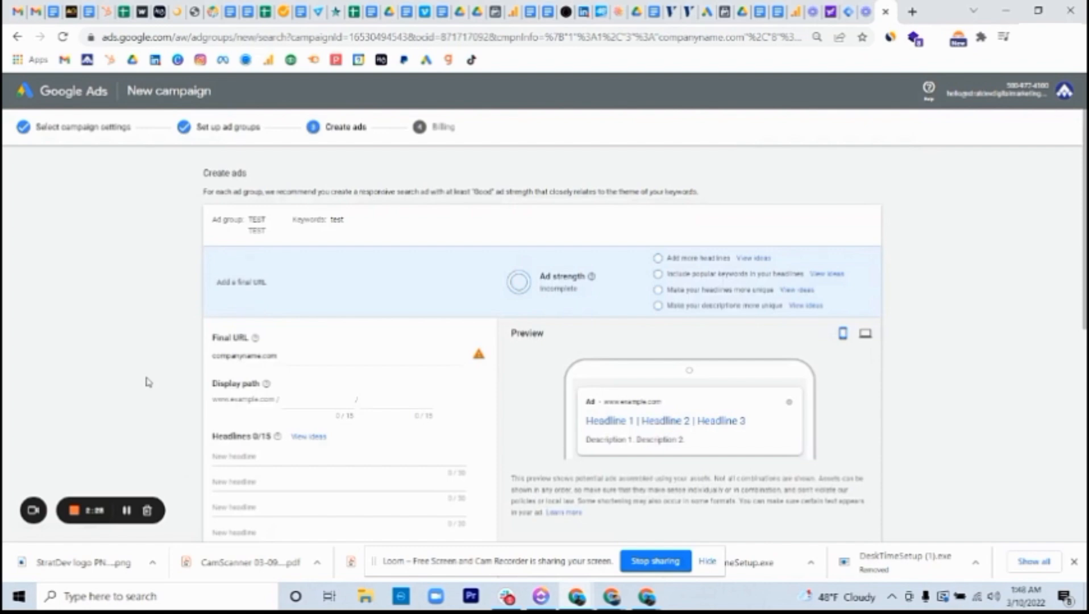
Step: Enter "test" as both the first headline and the first description, and try to save the ad
{"action": "scroll", "coordinate": [146, 383], "scroll_direction": "down", "scroll_amount": 2}
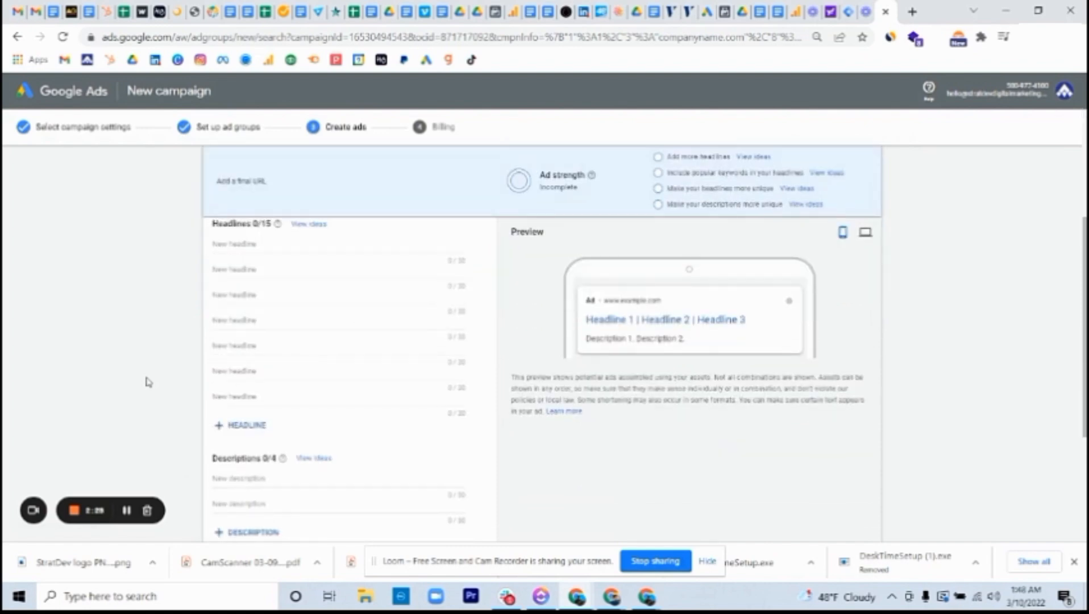
{"action": "left_click", "coordinate": [258, 244]}
{"action": "type", "text": "test"}
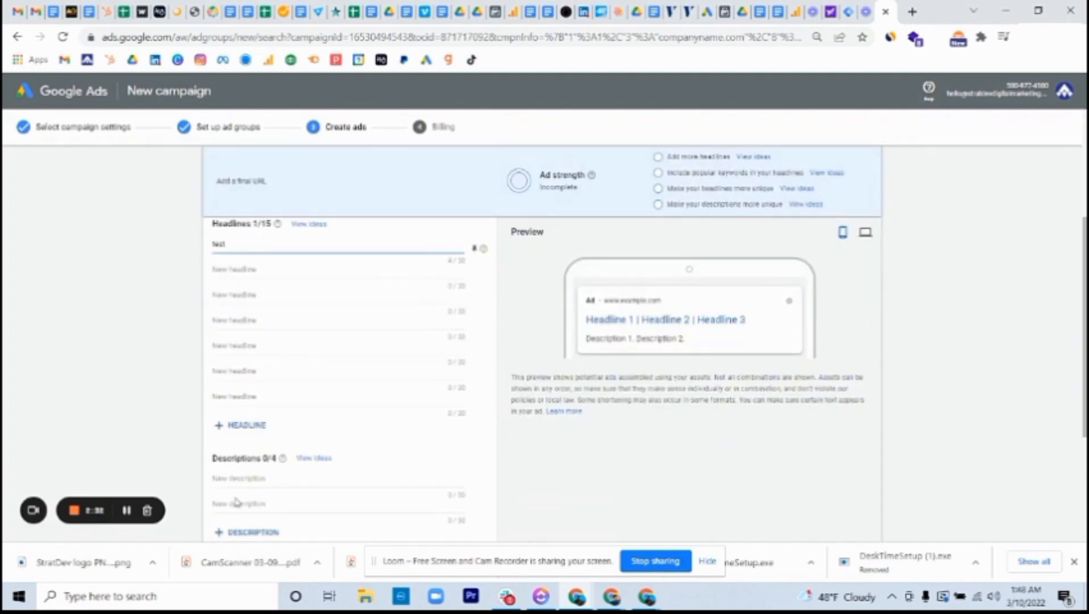
{"action": "left_click", "coordinate": [273, 478]}
{"action": "type", "text": "test"}
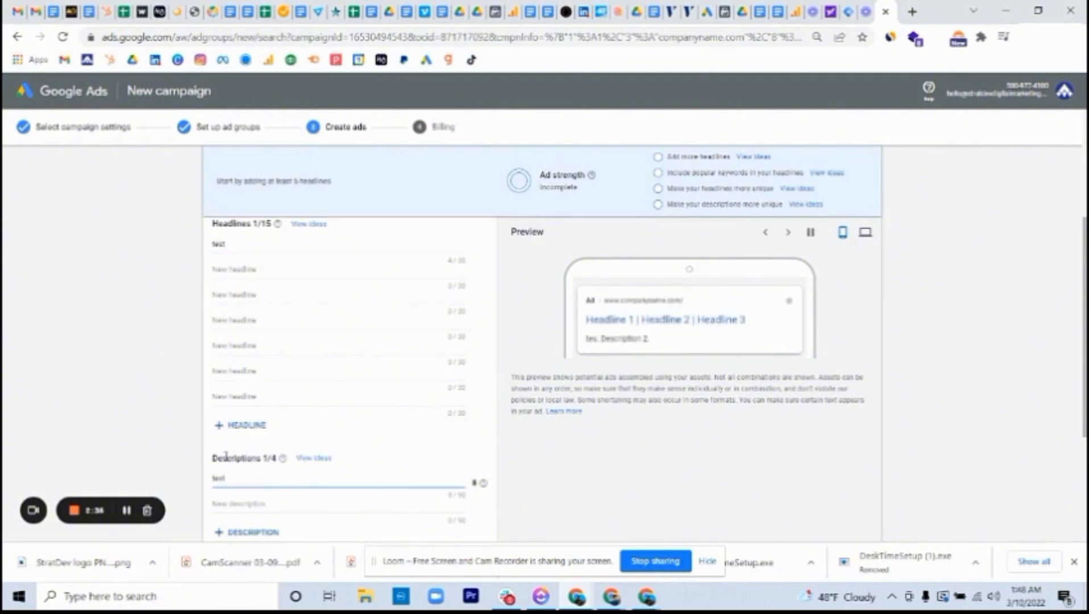
{"action": "left_click", "coordinate": [141, 408]}
{"action": "scroll", "coordinate": [141, 408], "scroll_direction": "down", "scroll_amount": 4}
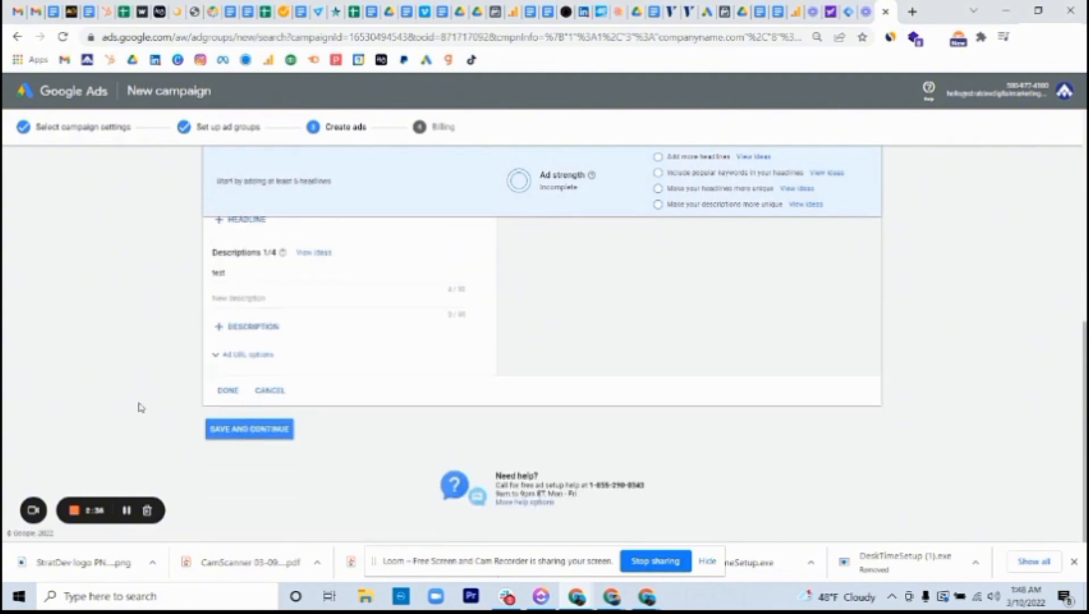
{"action": "left_click", "coordinate": [249, 423]}
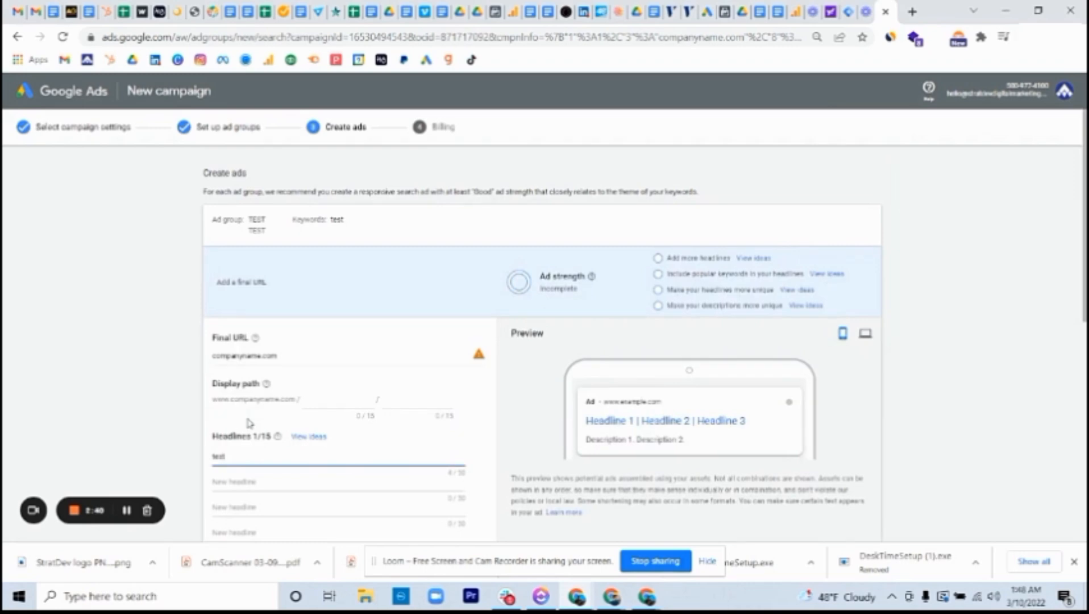
Step: Add four more ad headlines: "test 1", "test 2", "test 3" and "test 4"
{"action": "scroll", "coordinate": [216, 410], "scroll_direction": "down", "scroll_amount": 1}
{"action": "left_click", "coordinate": [237, 407]}
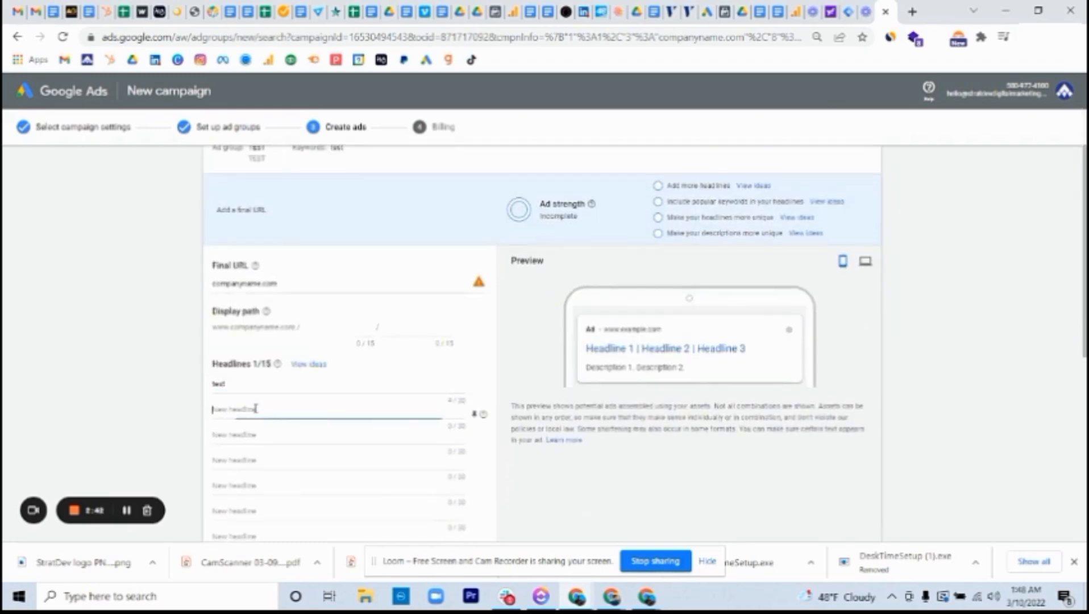
{"action": "type", "text": "test 1"}
{"action": "left_click", "coordinate": [259, 443]}
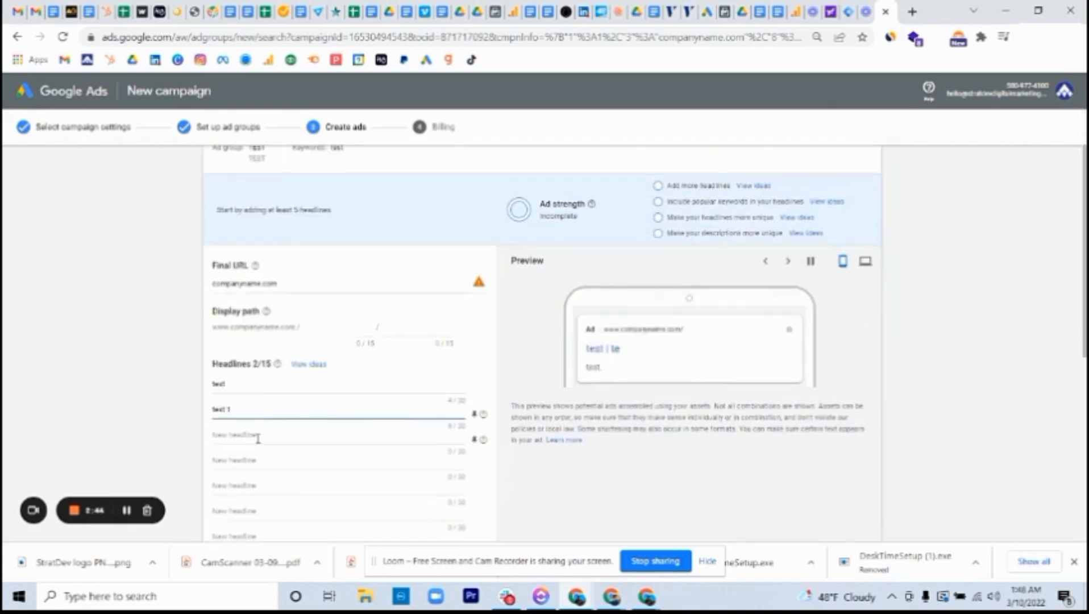
{"action": "type", "text": "test 2"}
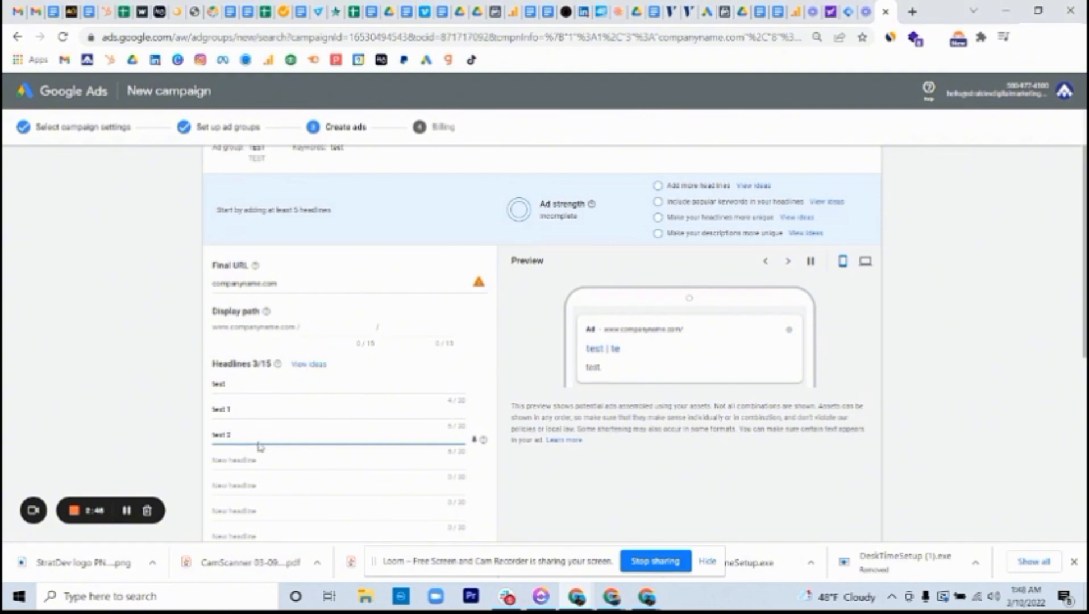
{"action": "left_click", "coordinate": [262, 459]}
{"action": "type", "text": "test 3"}
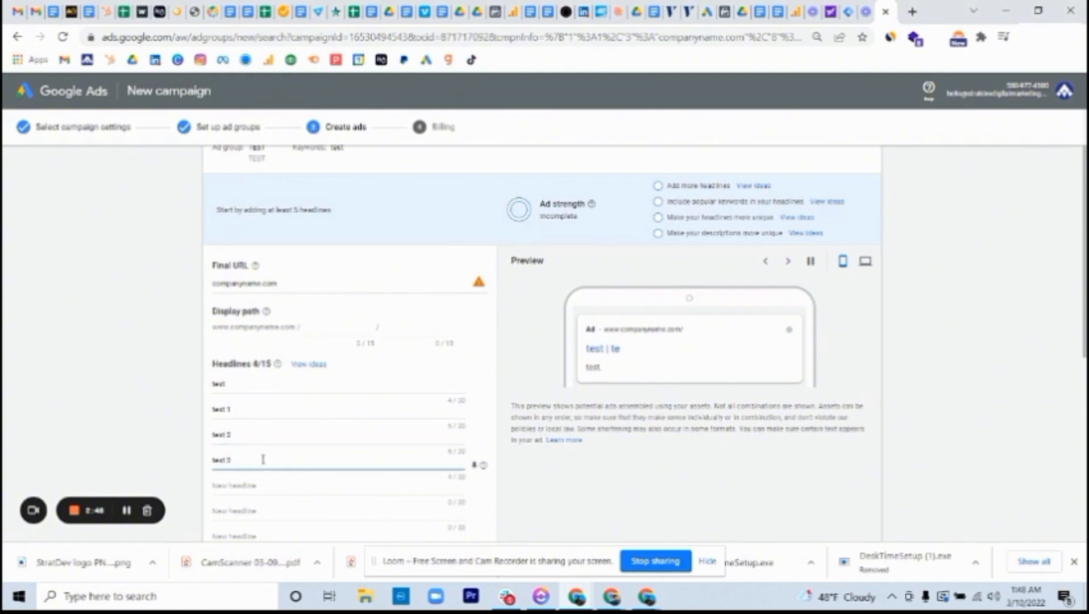
{"action": "left_click", "coordinate": [265, 487]}
{"action": "type", "text": "test 4"}
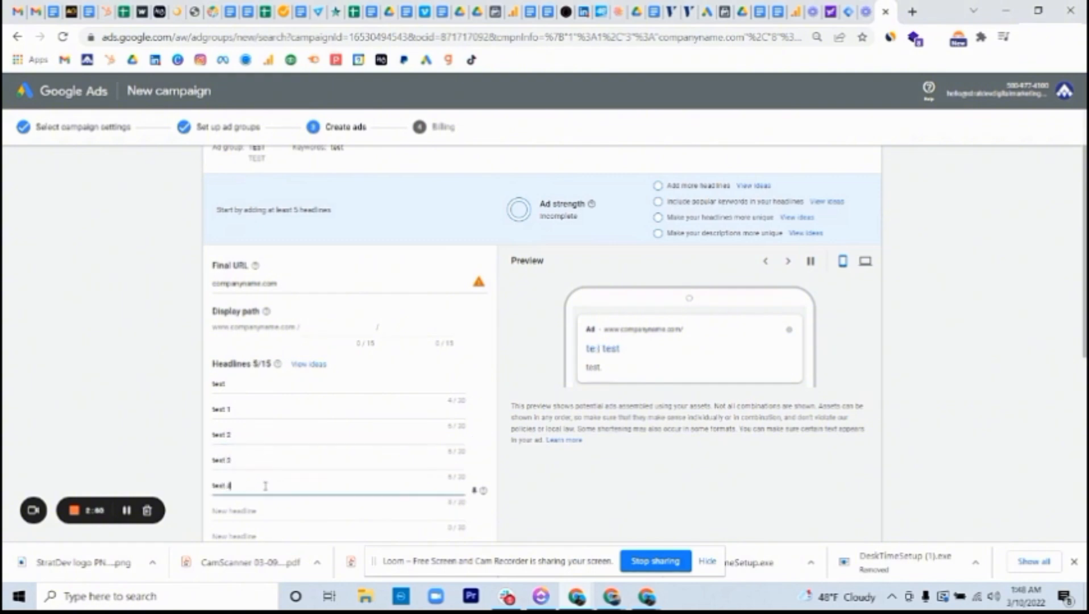
Step: Enter "test 1" as the second ad description and add an extra blank description line
{"action": "scroll", "coordinate": [157, 407], "scroll_direction": "down", "scroll_amount": 4}
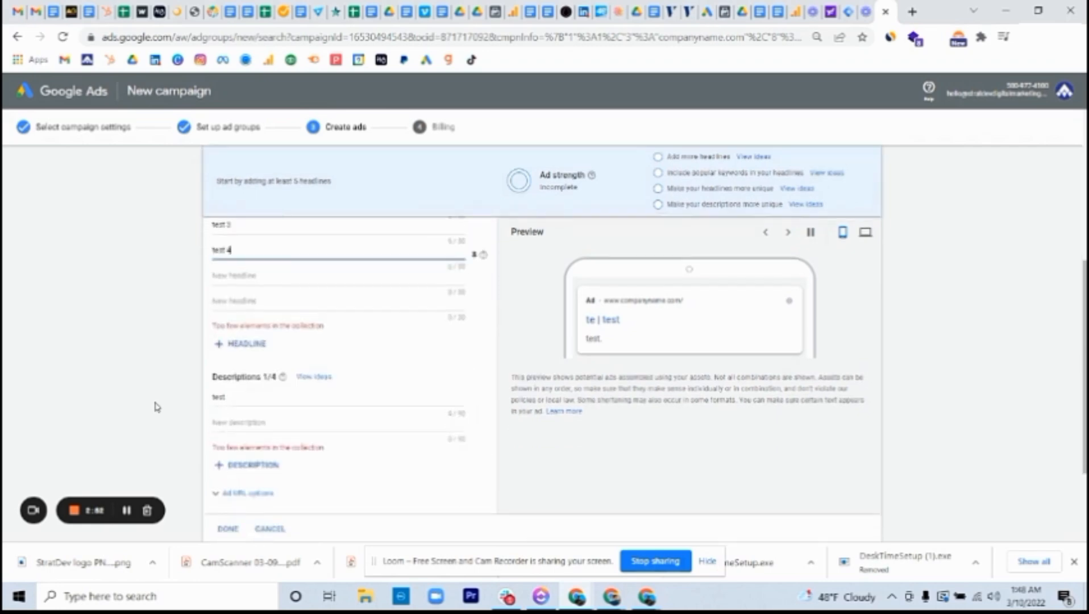
{"action": "scroll", "coordinate": [157, 408], "scroll_direction": "down", "scroll_amount": 1}
{"action": "left_click", "coordinate": [237, 370]}
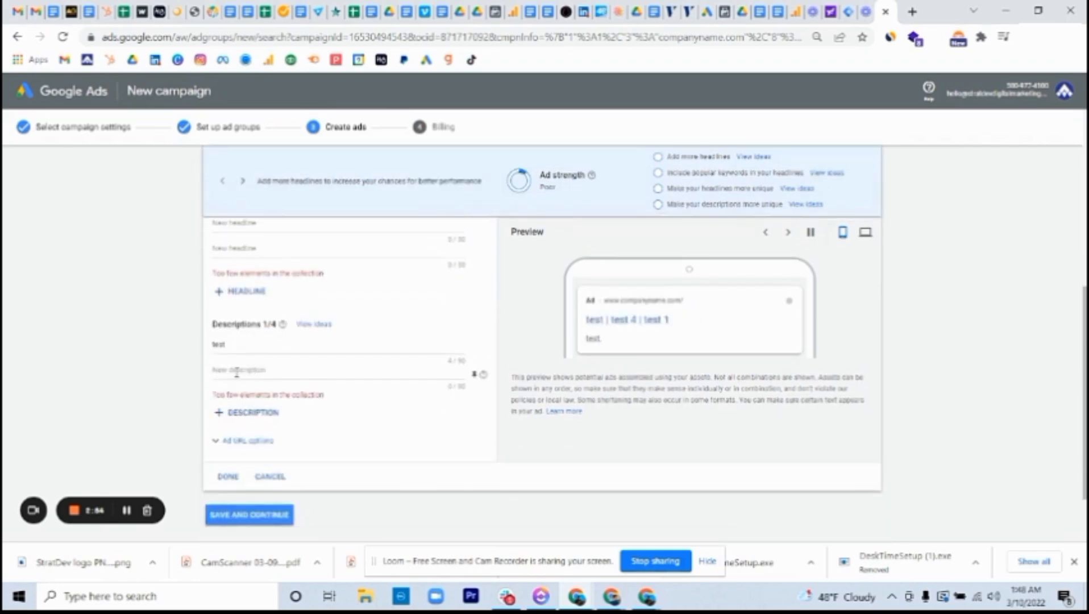
{"action": "left_click", "coordinate": [242, 369]}
{"action": "type", "text": "test 1"}
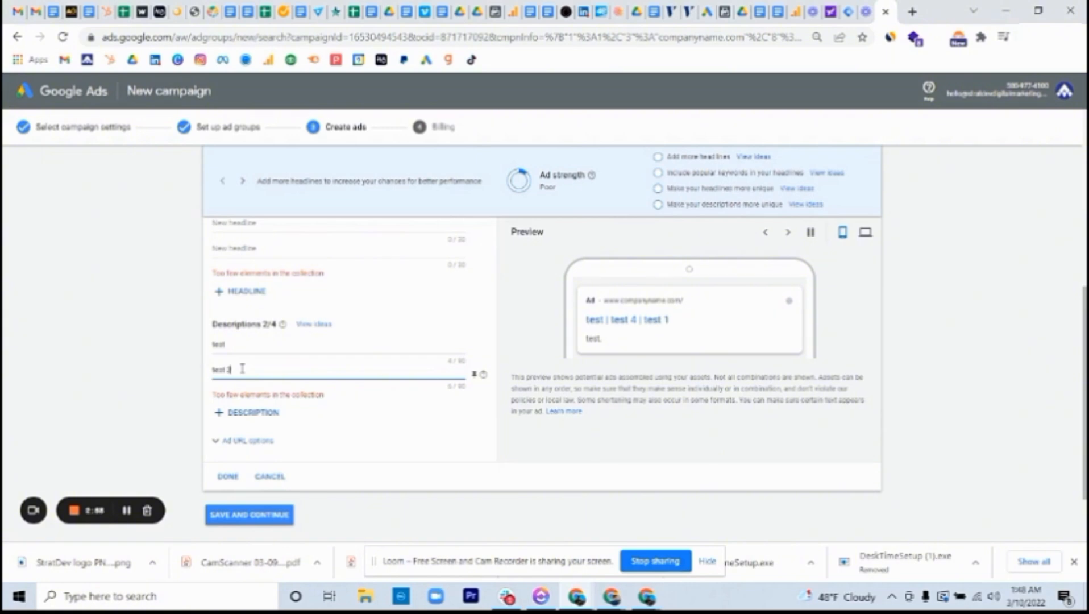
{"action": "left_click", "coordinate": [244, 412]}
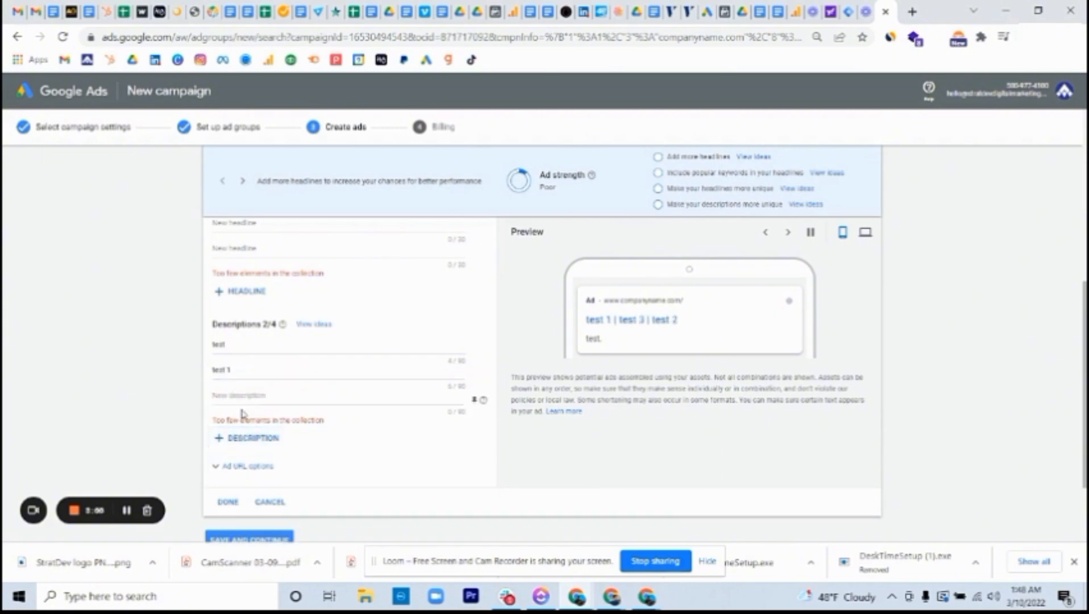
{"action": "scroll", "coordinate": [260, 394], "scroll_direction": "down", "scroll_amount": 2}
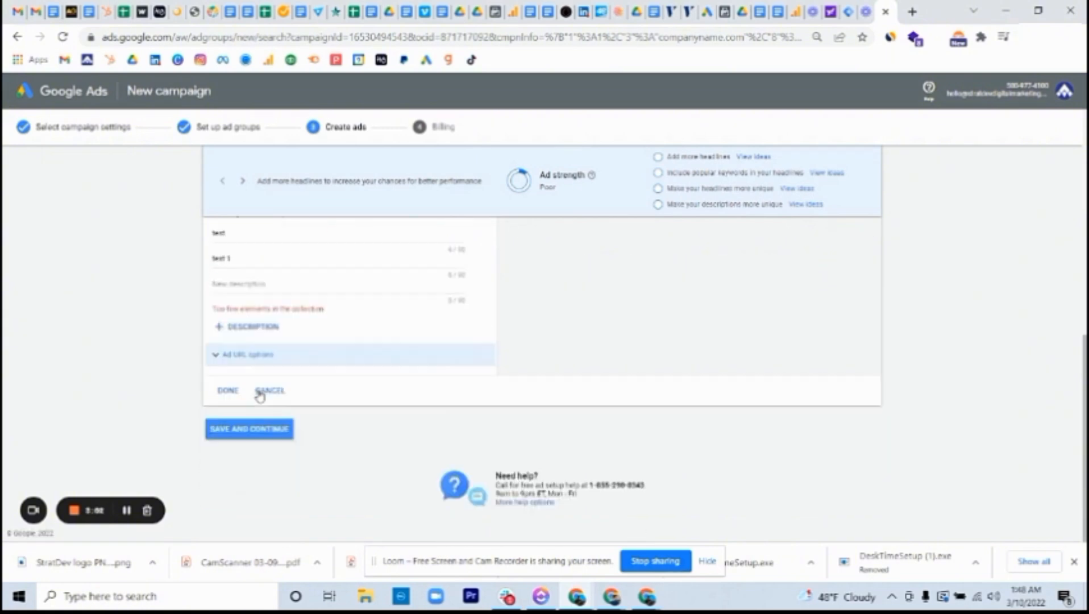
Step: Enter "test 2" and "test 3" as the third and fourth ad descriptions and save the ad to continue to billing
{"action": "left_click", "coordinate": [256, 284]}
{"action": "type", "text": "test 2"}
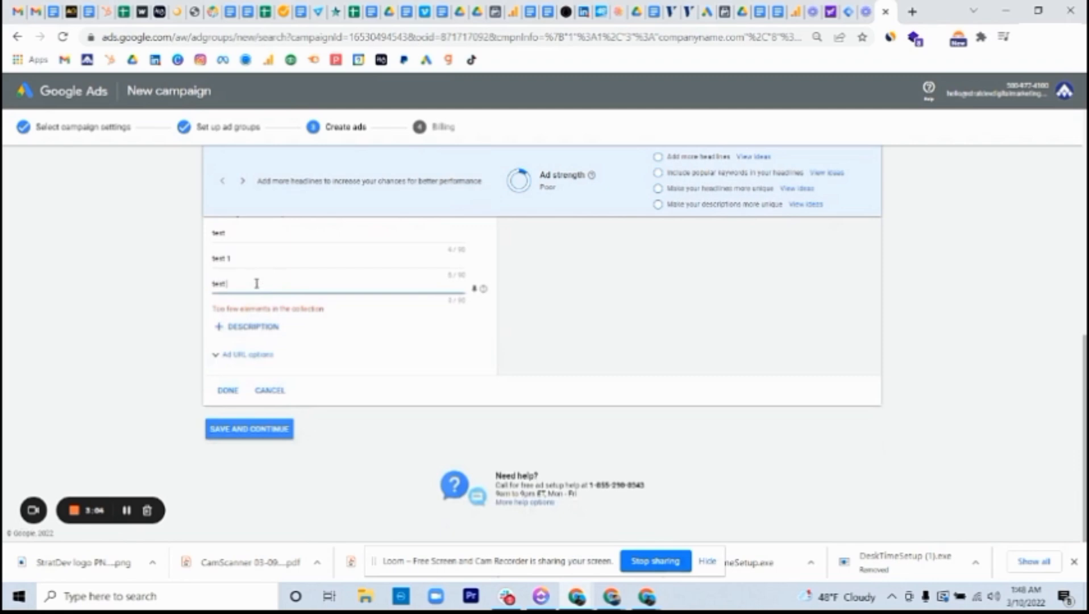
{"action": "left_click", "coordinate": [252, 327]}
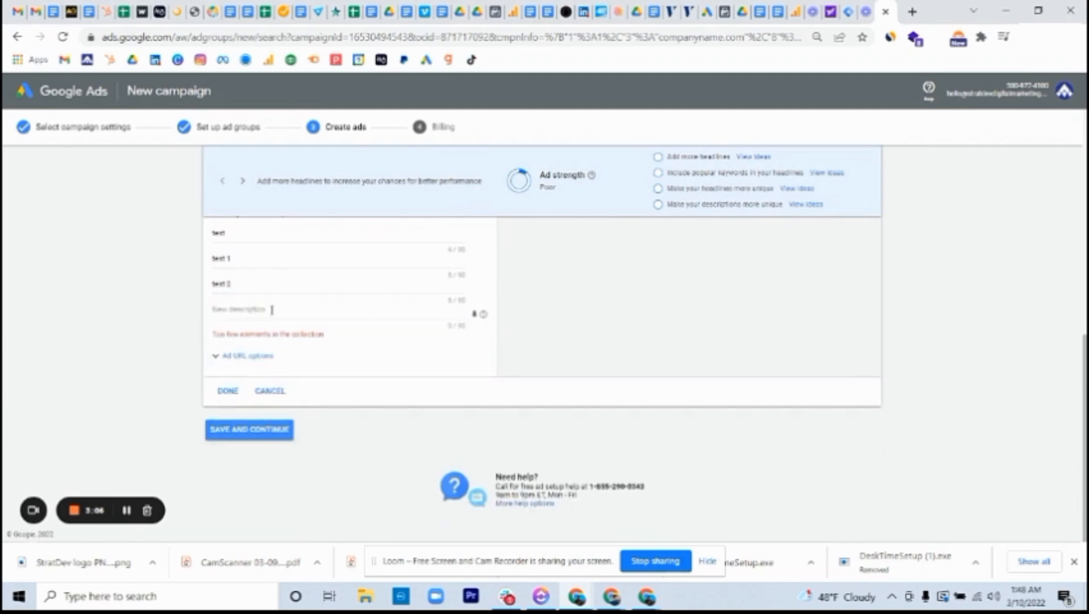
{"action": "left_click", "coordinate": [270, 310]}
{"action": "type", "text": "test 3"}
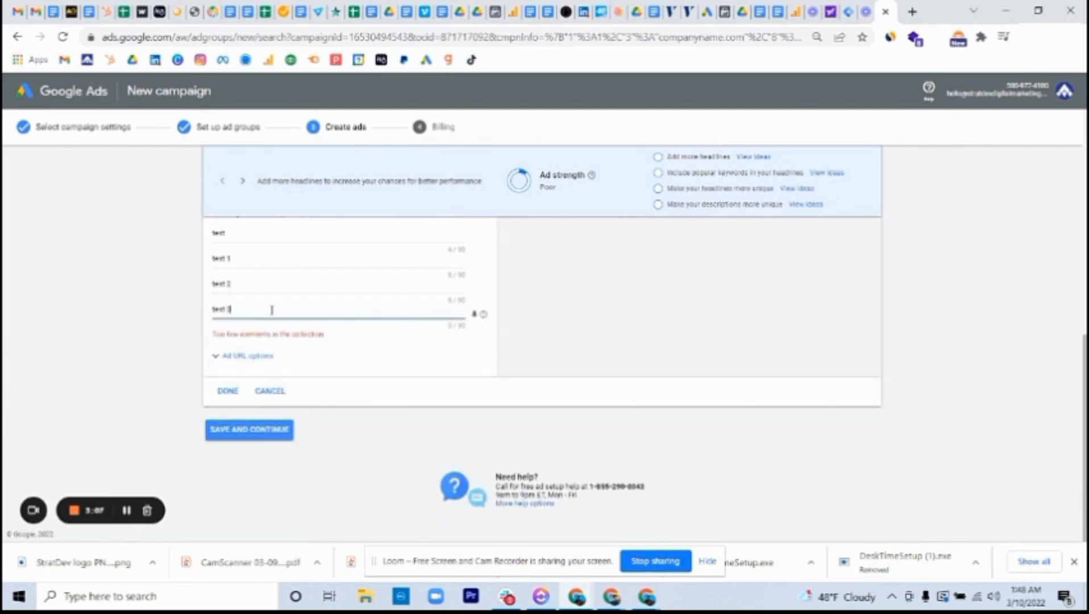
{"action": "left_click", "coordinate": [248, 430]}
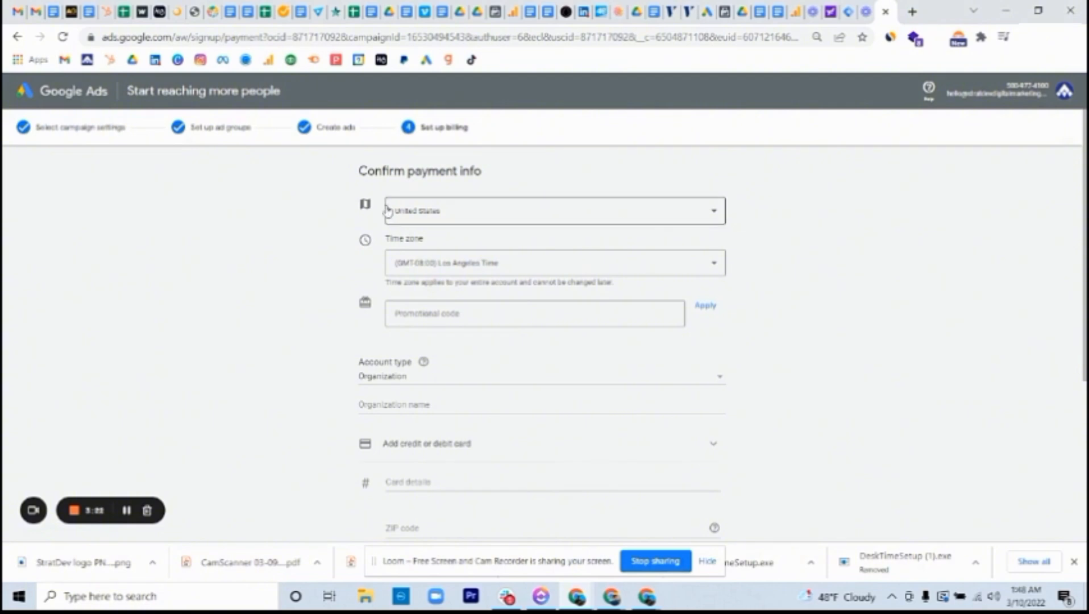
{"action": "scroll", "coordinate": [360, 269], "scroll_direction": "down", "scroll_amount": 1}
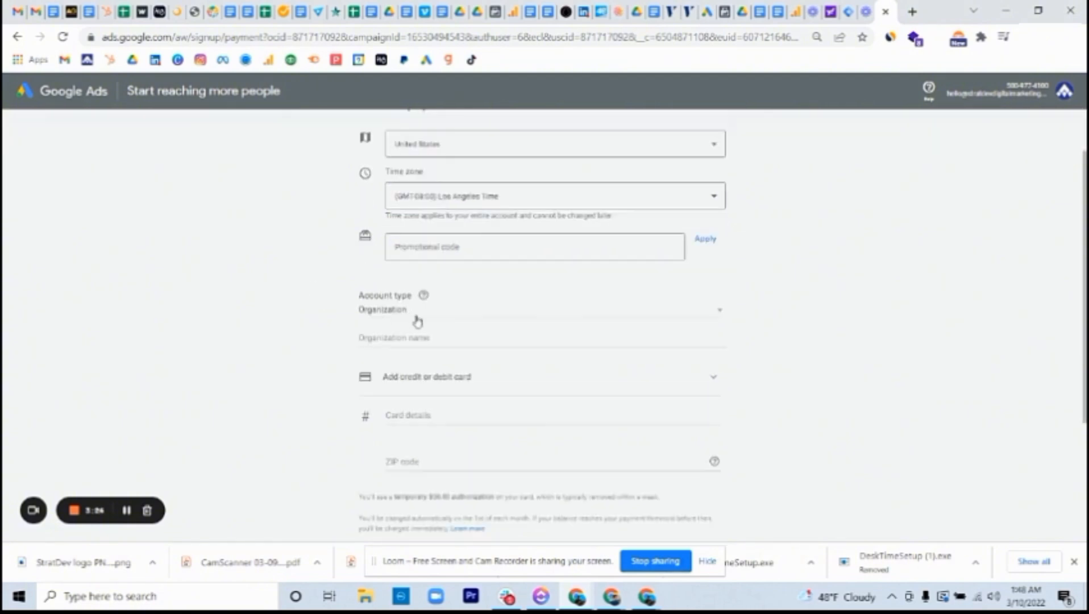
{"action": "scroll", "coordinate": [299, 250], "scroll_direction": "up", "scroll_amount": 1}
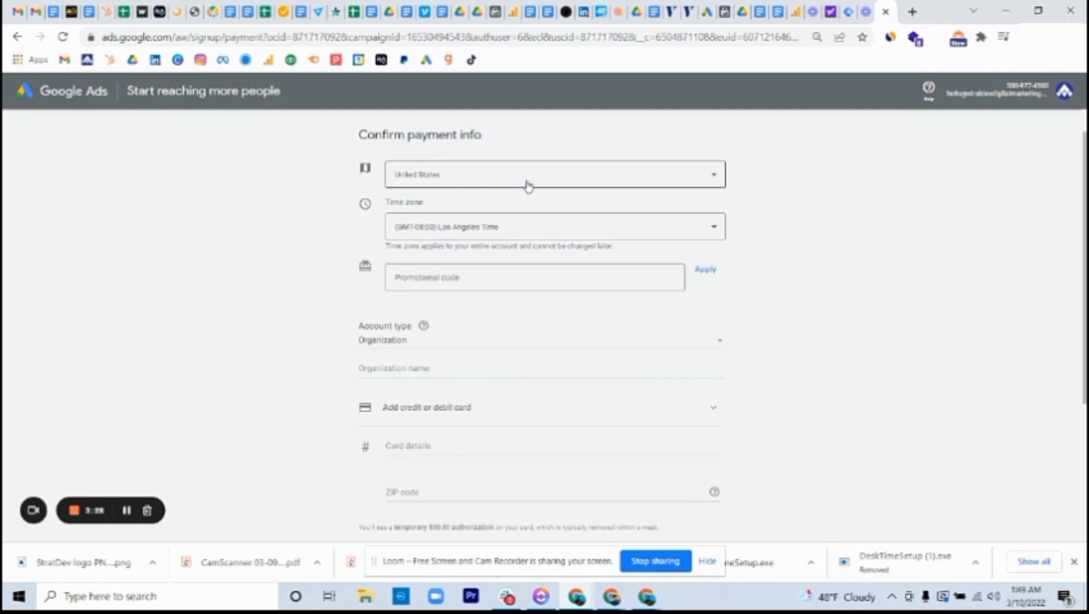
Step: Set the campaign's average daily budget to $1 and save the campaign settings to continue to ad groups
{"action": "left_click", "coordinate": [449, 275]}
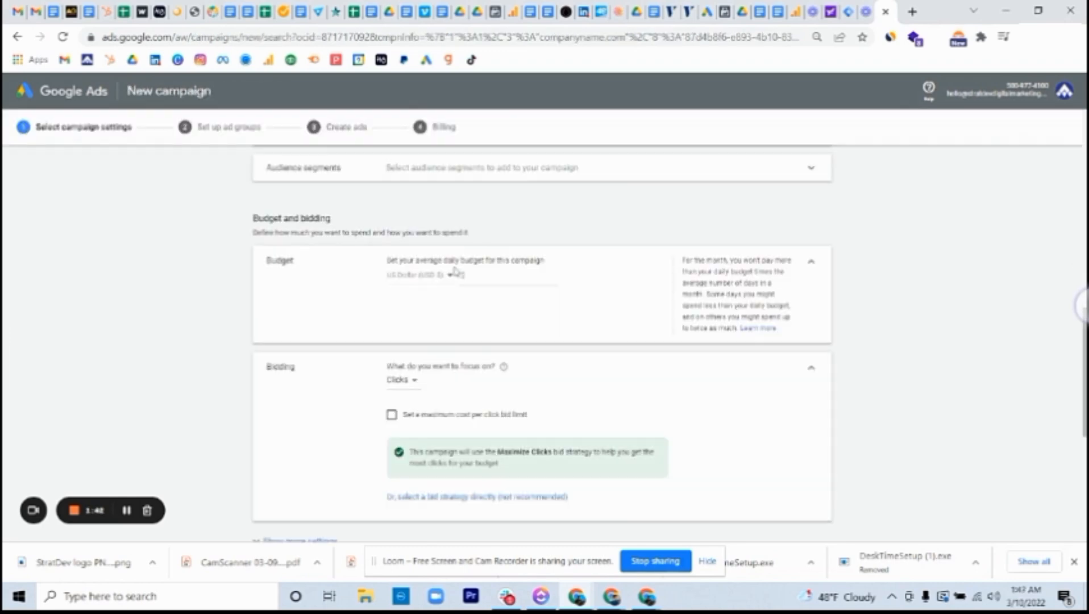
{"action": "left_click", "coordinate": [479, 277]}
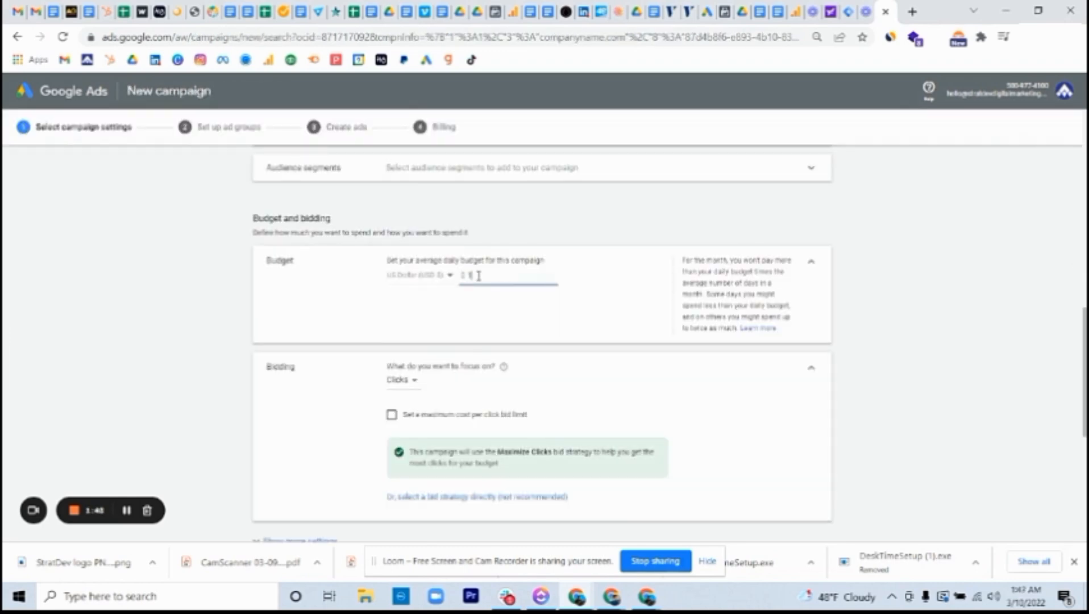
{"action": "type", "text": "1"}
{"action": "left_click", "coordinate": [237, 298]}
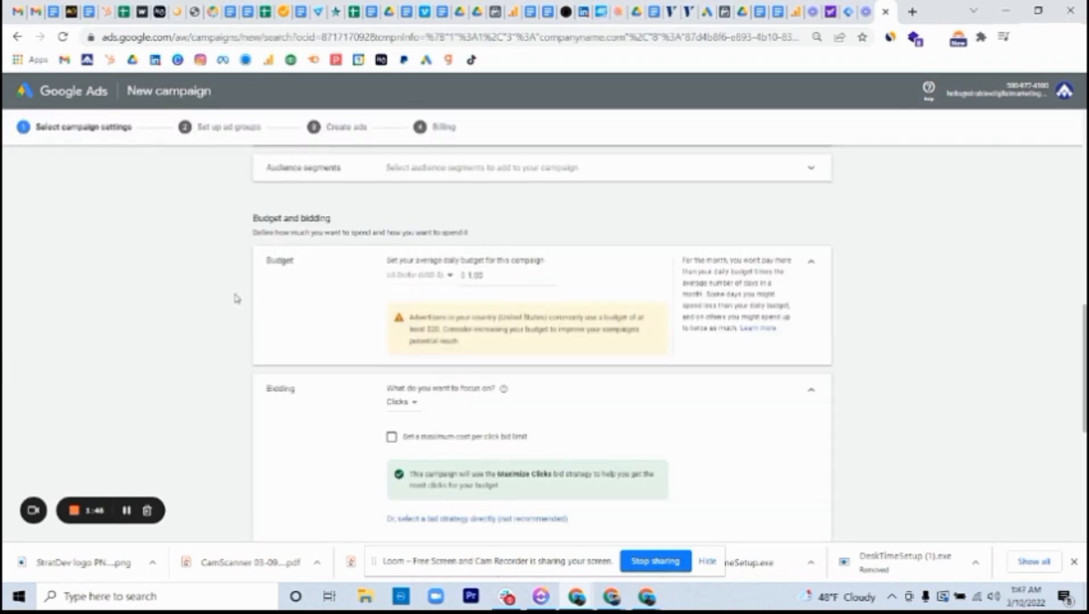
{"action": "scroll", "coordinate": [237, 299], "scroll_direction": "down", "scroll_amount": 2}
{"action": "scroll", "coordinate": [237, 297], "scroll_direction": "down", "scroll_amount": 4}
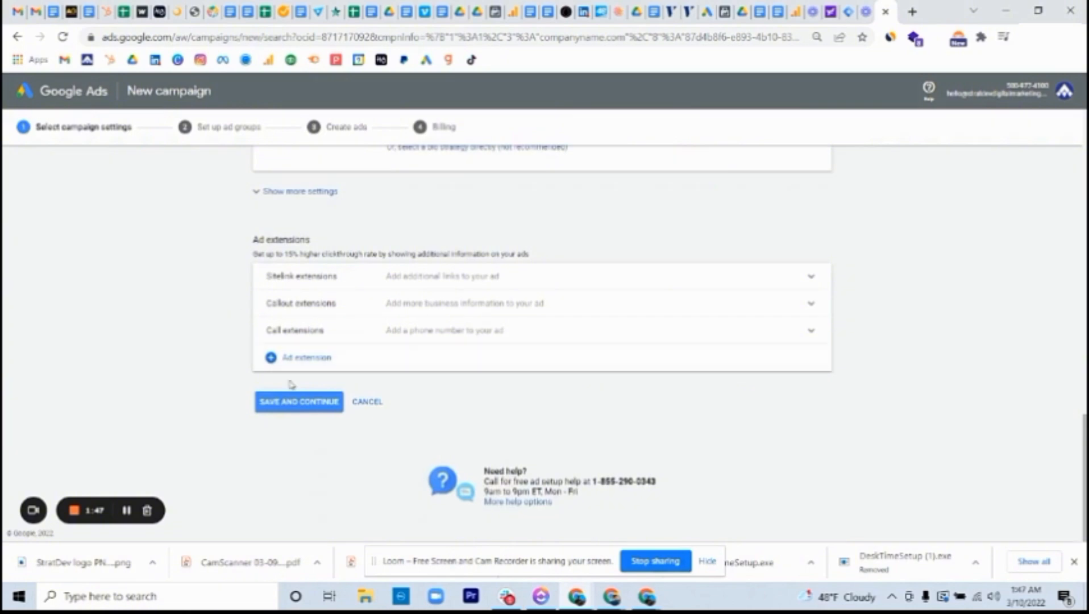
{"action": "left_click", "coordinate": [317, 404]}
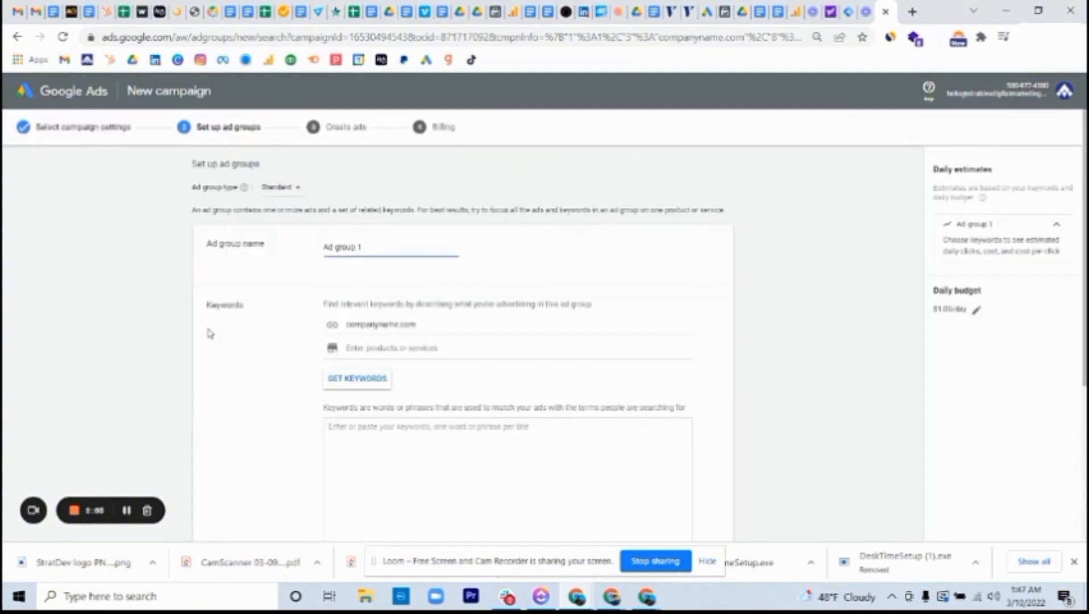
Step: Name the ad group "TEST" and try to get keyword suggestions from companyname.com
{"action": "left_click_drag", "start_coordinate": [377, 249], "coordinate": [286, 247]}
{"action": "type", "text": "TEST"}
{"action": "left_click_drag", "start_coordinate": [425, 326], "coordinate": [338, 326]}
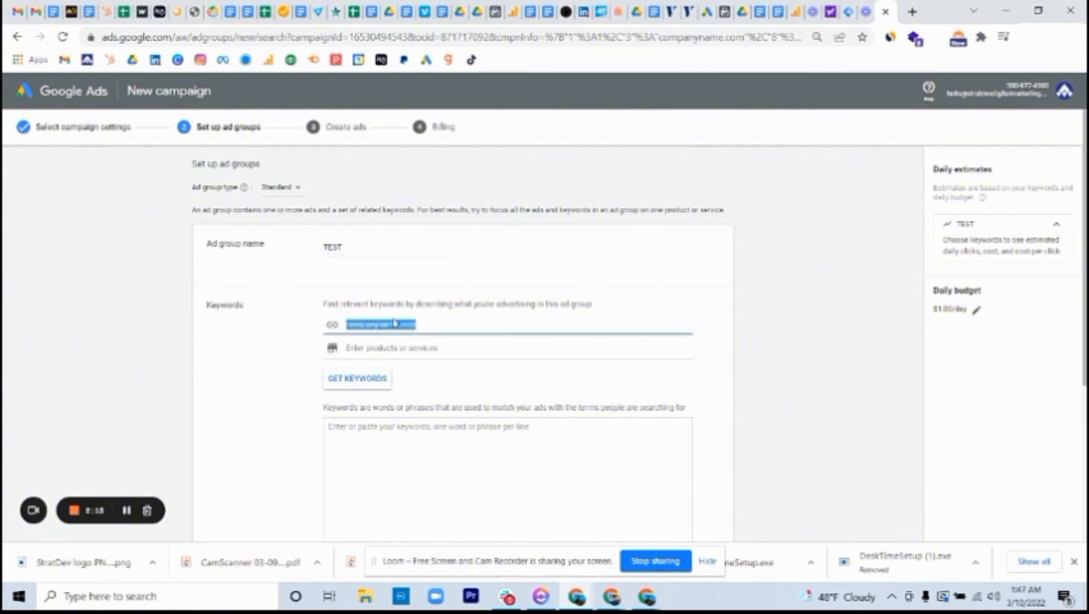
{"action": "left_click", "coordinate": [358, 384]}
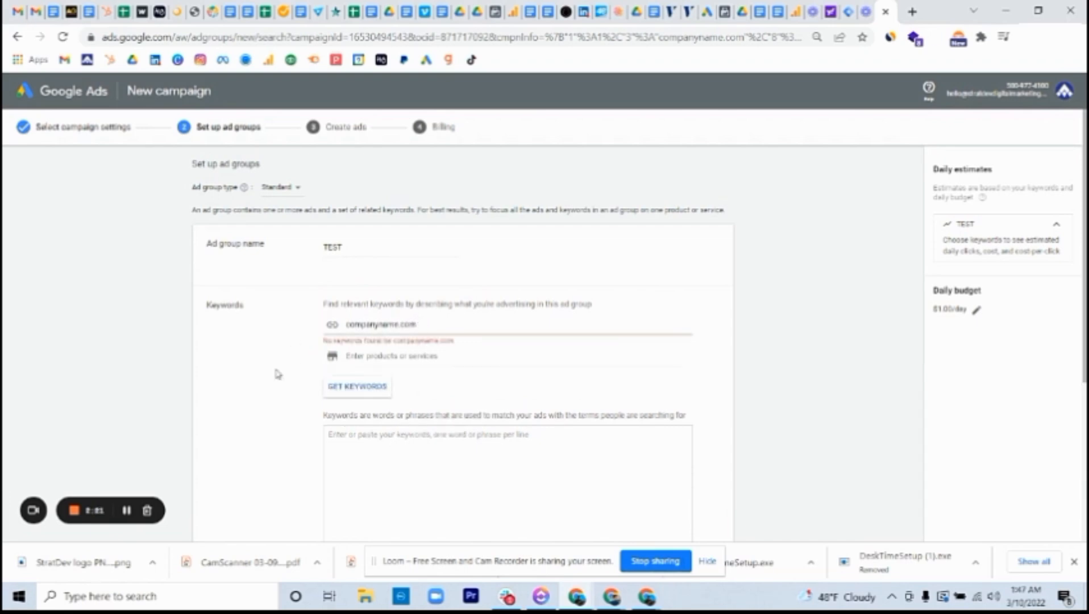
Step: Enter "test" as the ad group's keyword and save the ad group to continue to ad creation
{"action": "scroll", "coordinate": [279, 374], "scroll_direction": "down", "scroll_amount": 3}
{"action": "left_click", "coordinate": [411, 302]}
{"action": "type", "text": "test"}
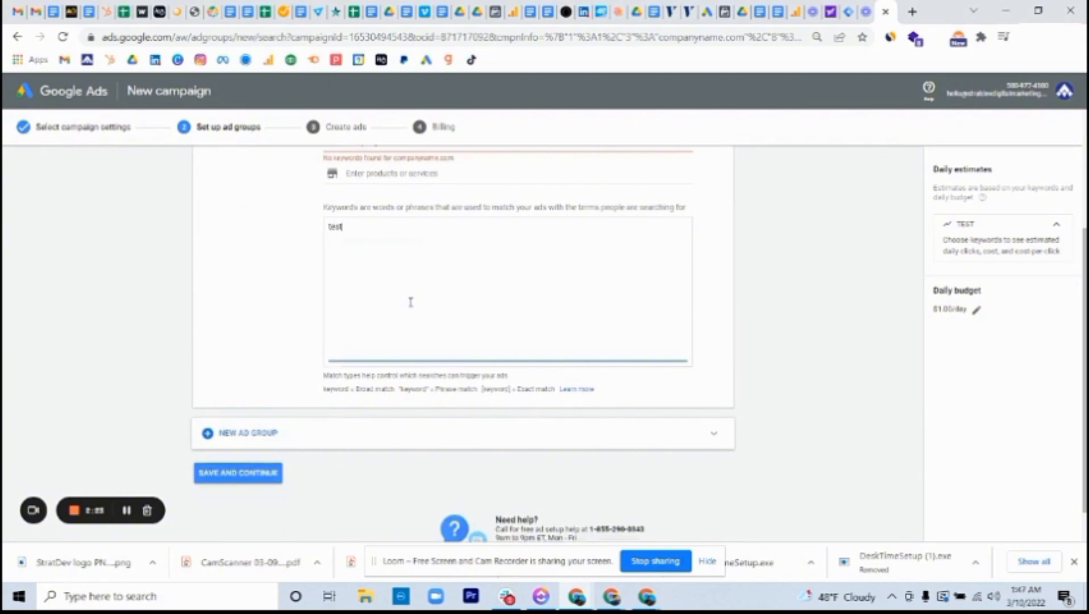
{"action": "left_click", "coordinate": [243, 475]}
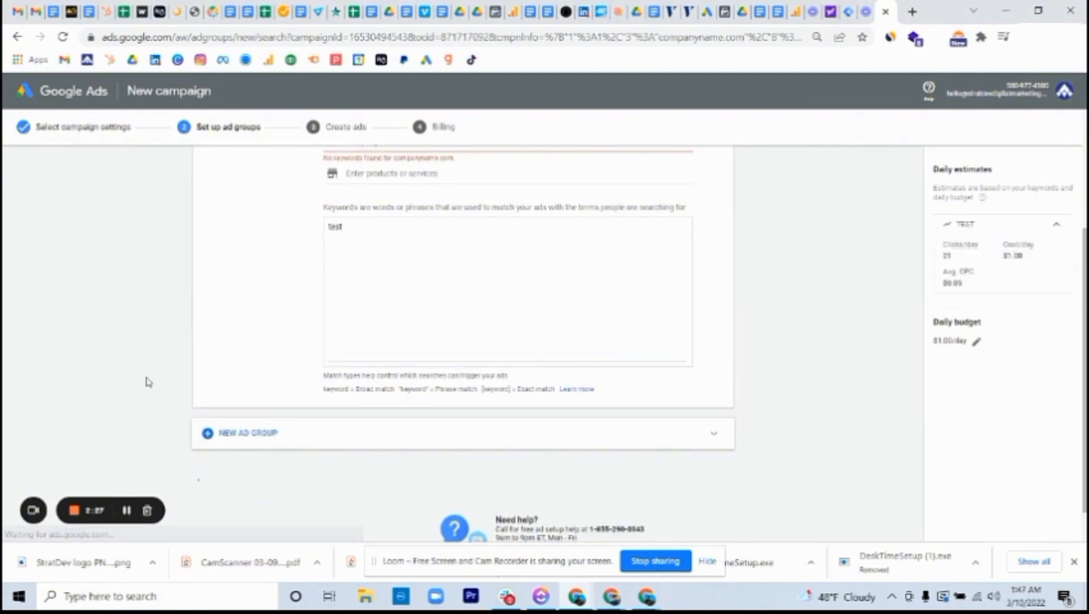
Step: Enter "test" as both the first headline and the first description, and try to save the ad
{"action": "scroll", "coordinate": [148, 382], "scroll_direction": "down", "scroll_amount": 4}
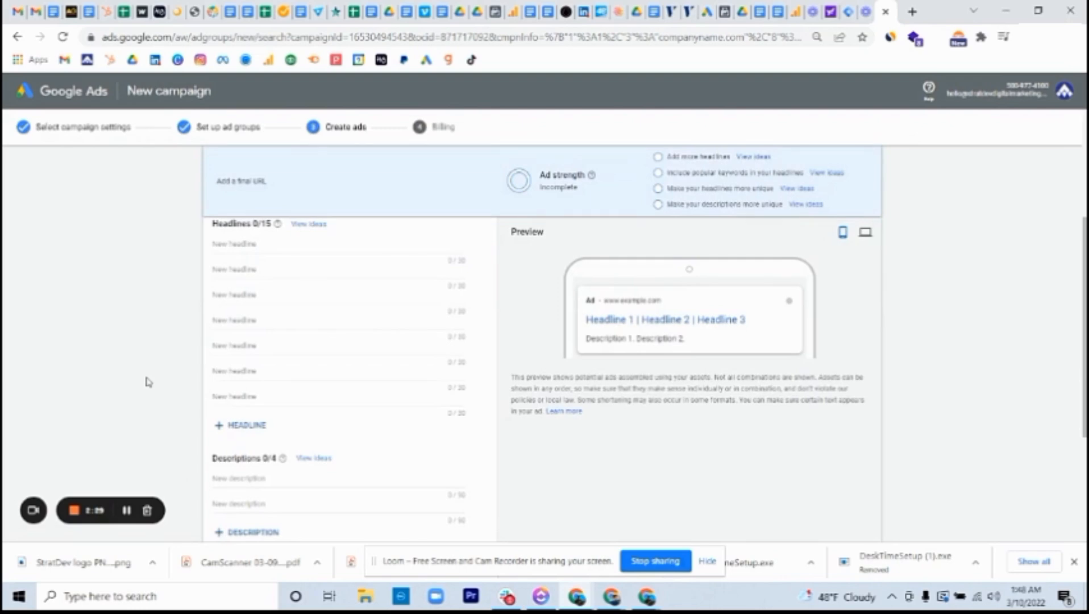
{"action": "left_click", "coordinate": [258, 244]}
{"action": "type", "text": "test"}
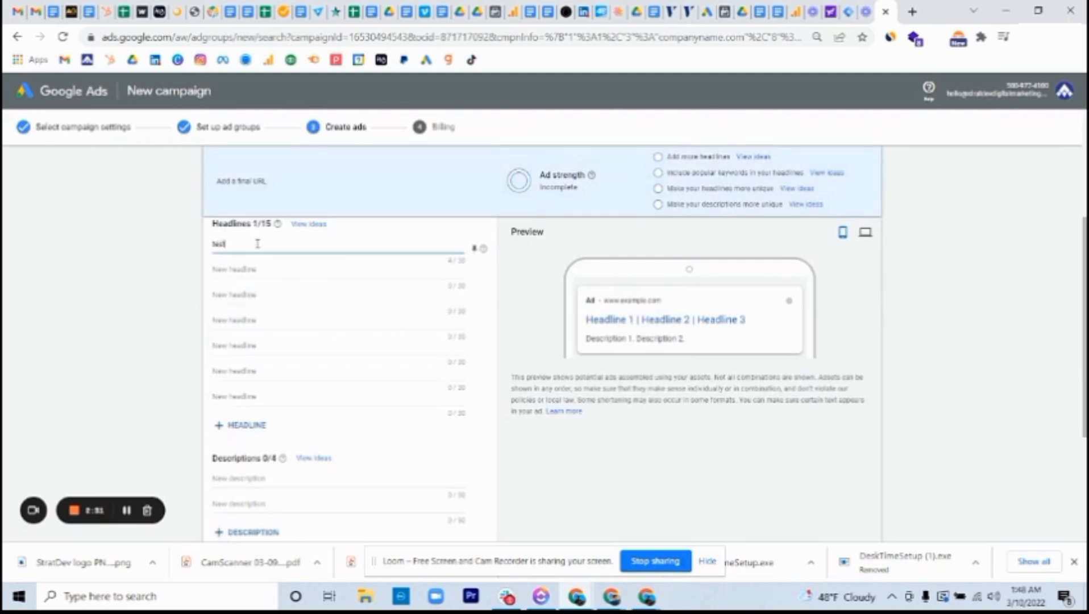
{"action": "left_click", "coordinate": [269, 479]}
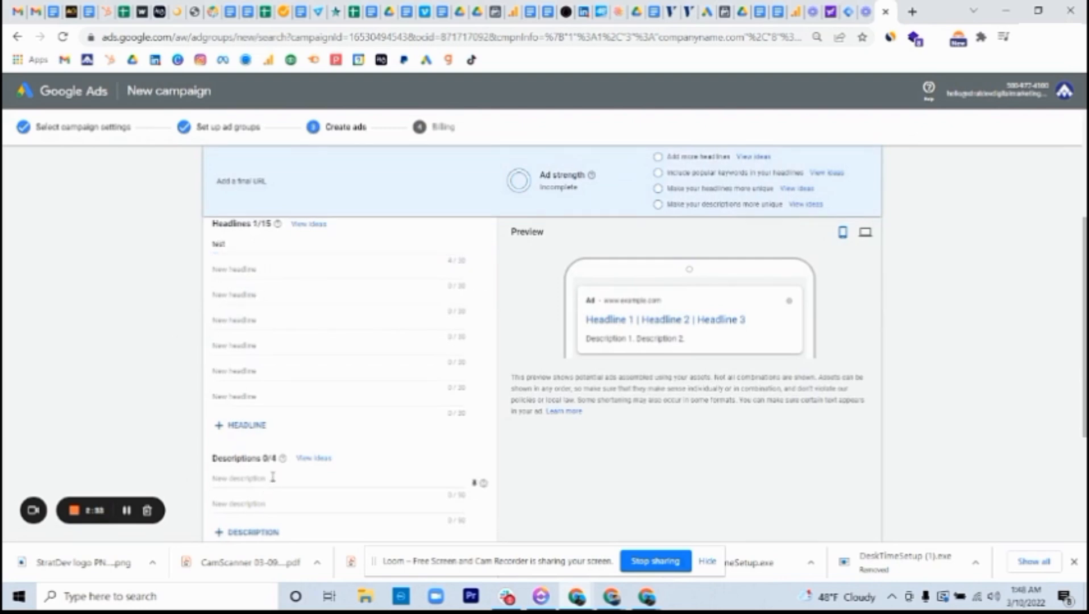
{"action": "type", "text": "test"}
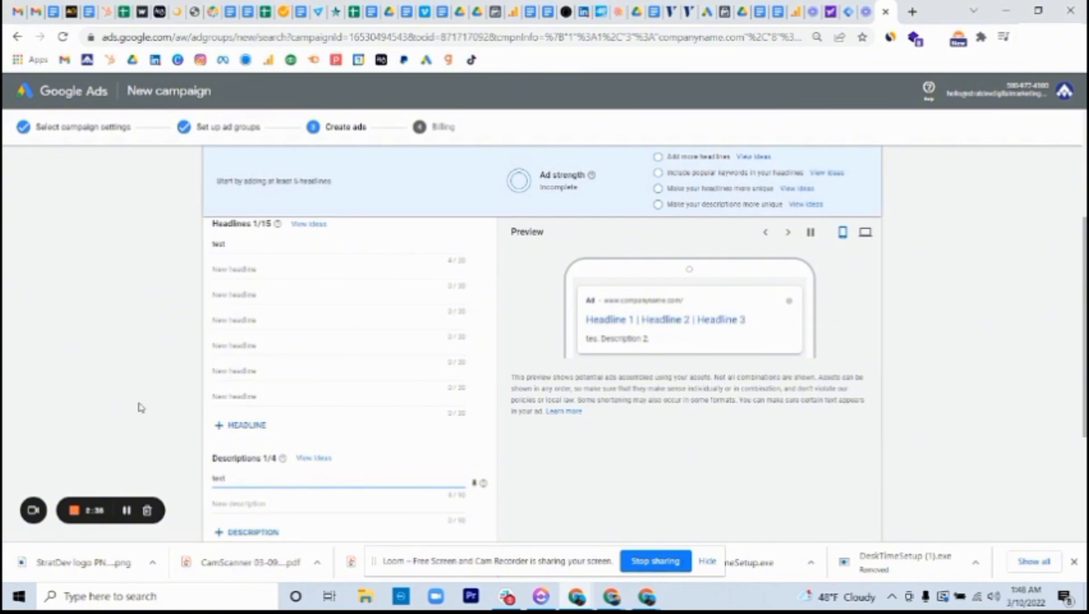
{"action": "scroll", "coordinate": [138, 408], "scroll_direction": "down", "scroll_amount": 5}
{"action": "left_click", "coordinate": [249, 427]}
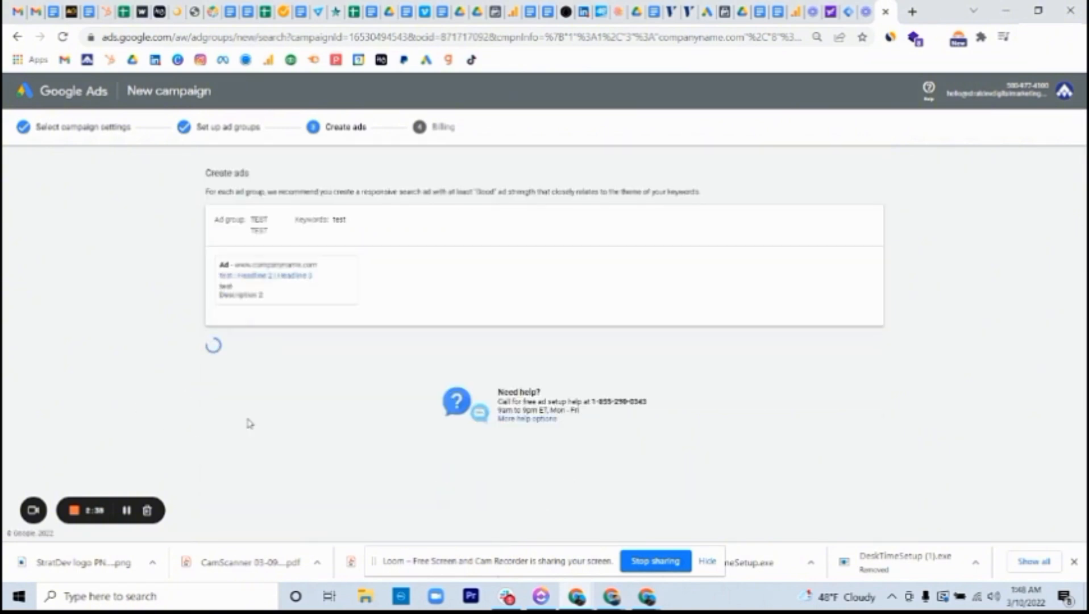
Step: Fill in four more ad headlines: "test 1", "test 2", "test 3" and "test 4"
{"action": "scroll", "coordinate": [194, 413], "scroll_direction": "down", "scroll_amount": 1}
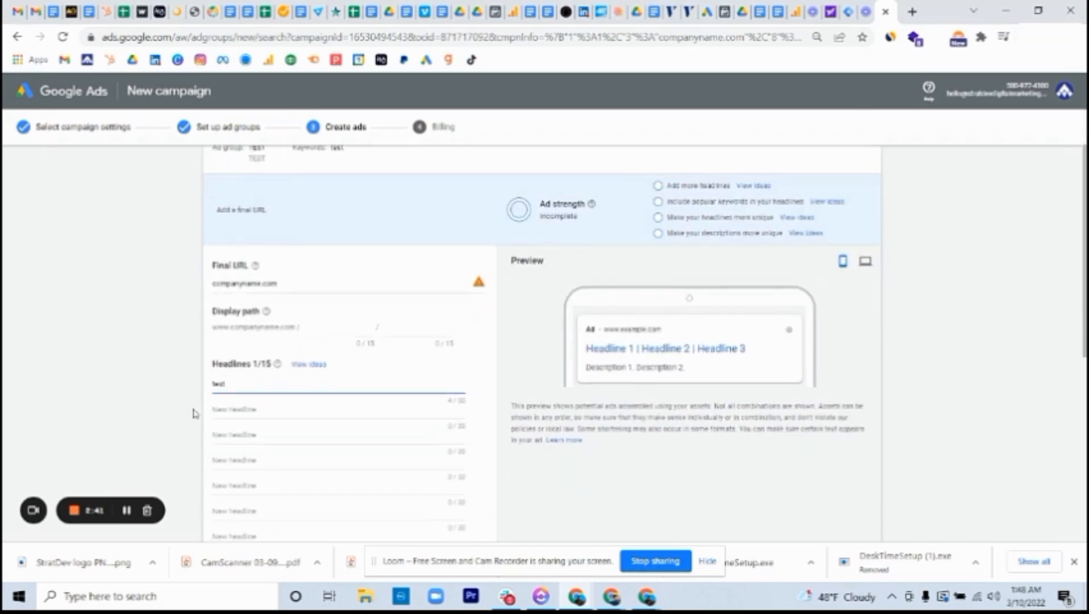
{"action": "left_click", "coordinate": [256, 408]}
{"action": "type", "text": "test 1"}
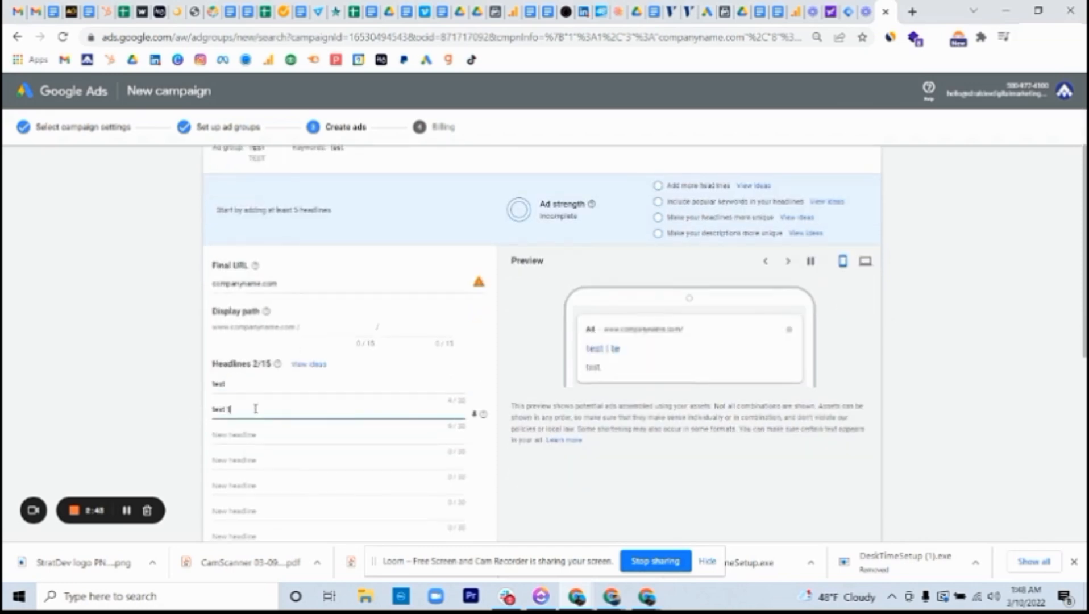
{"action": "left_click", "coordinate": [257, 436]}
{"action": "type", "text": "test 2"}
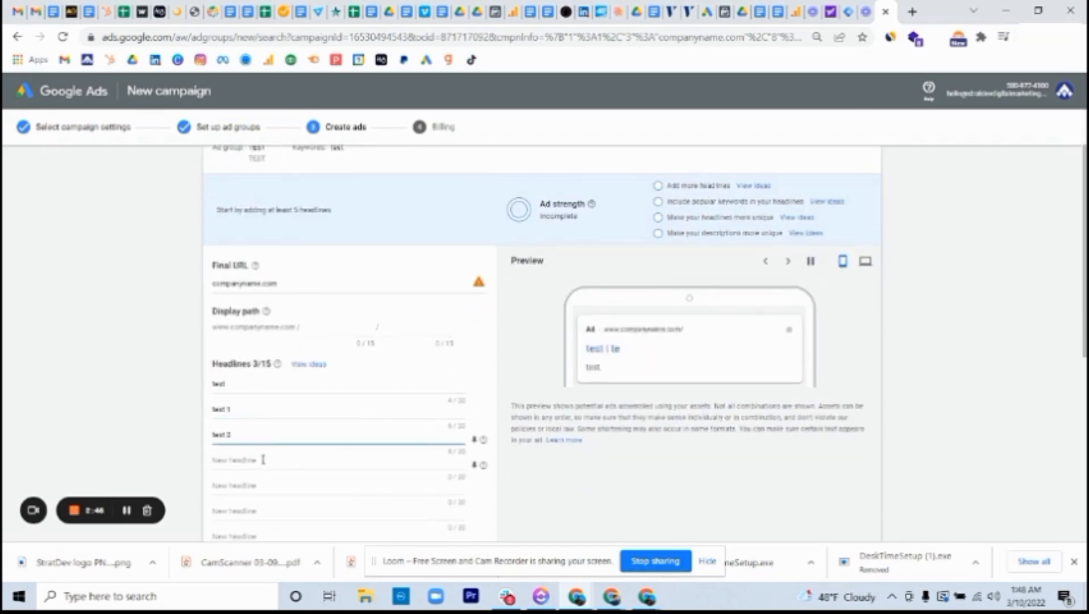
{"action": "left_click", "coordinate": [263, 460]}
{"action": "type", "text": "test 3"}
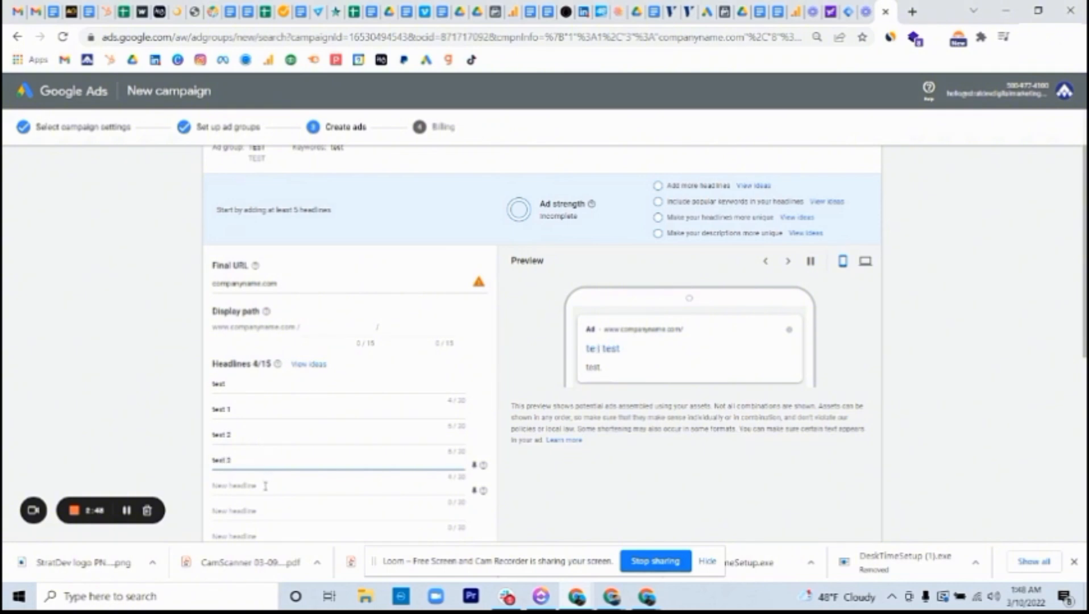
{"action": "left_click", "coordinate": [265, 486]}
{"action": "type", "text": "test 4"}
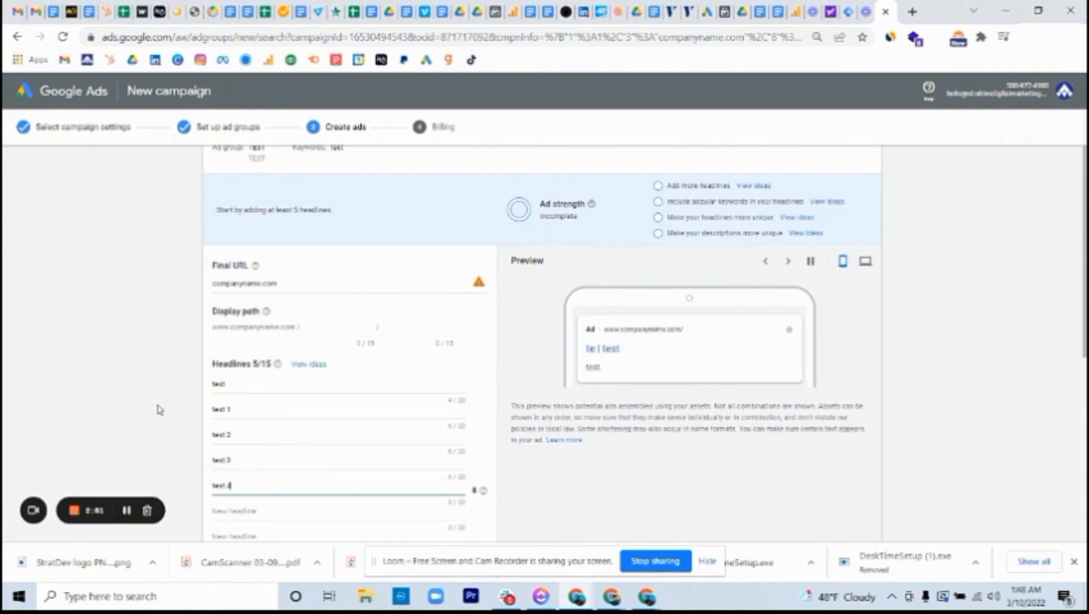
Step: Add three more ad descriptions, "test 1", "test 2" and "test 3", and save the ad to continue
{"action": "scroll", "coordinate": [158, 409], "scroll_direction": "down", "scroll_amount": 5}
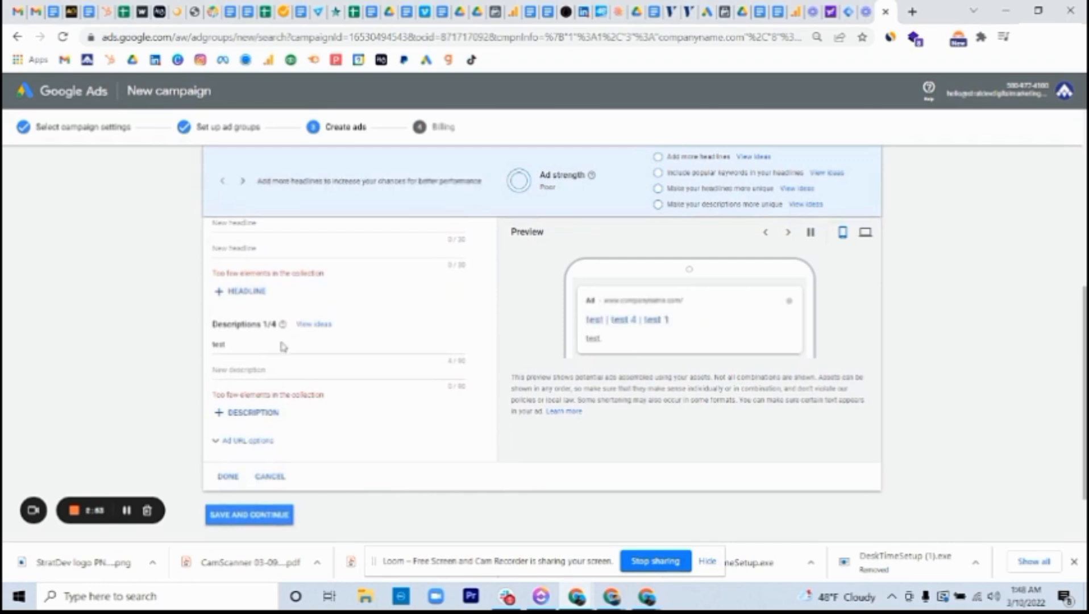
{"action": "left_click", "coordinate": [243, 369]}
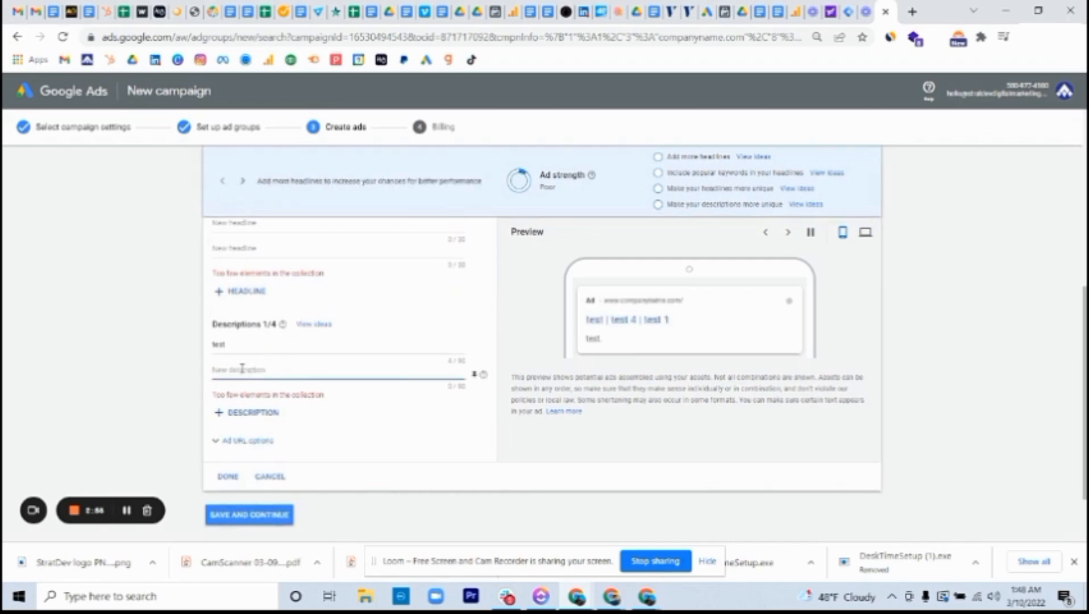
{"action": "type", "text": "test 1"}
{"action": "left_click", "coordinate": [245, 413]}
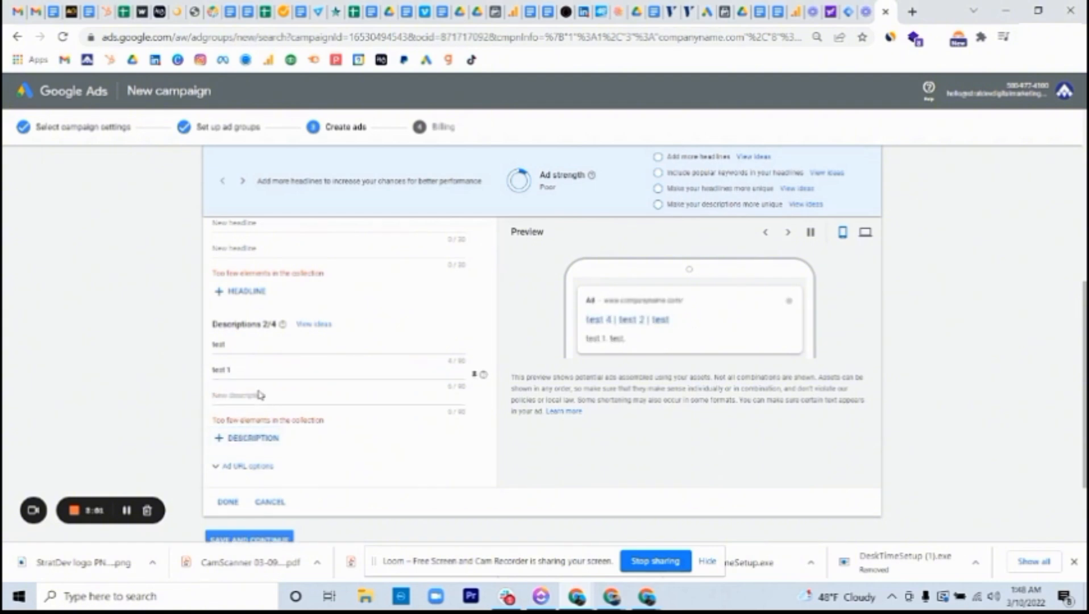
{"action": "scroll", "coordinate": [259, 395], "scroll_direction": "down", "scroll_amount": 2}
{"action": "left_click", "coordinate": [256, 284]}
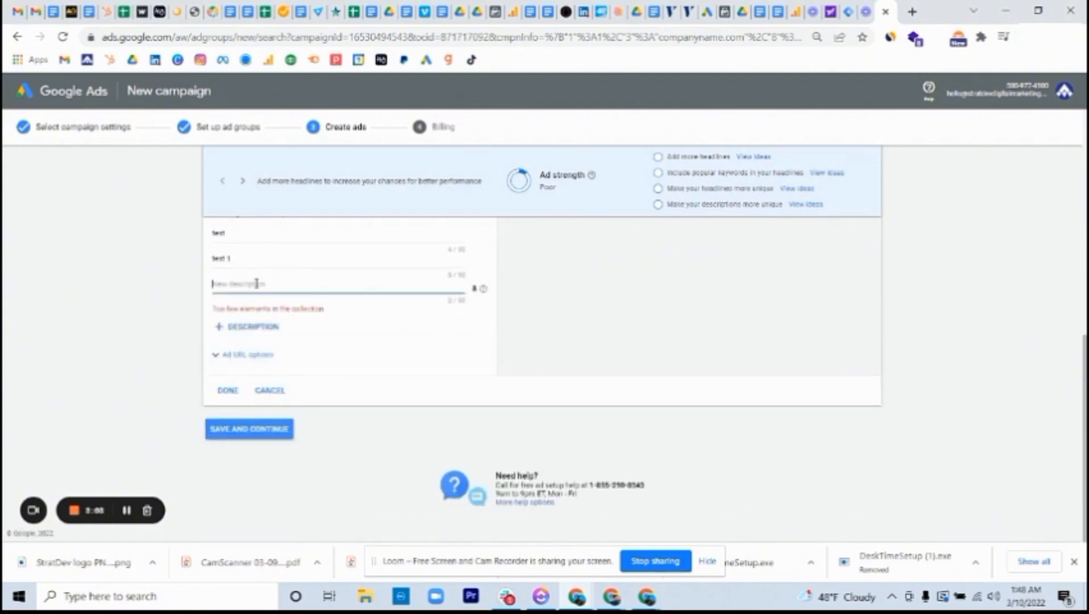
{"action": "type", "text": "test 2"}
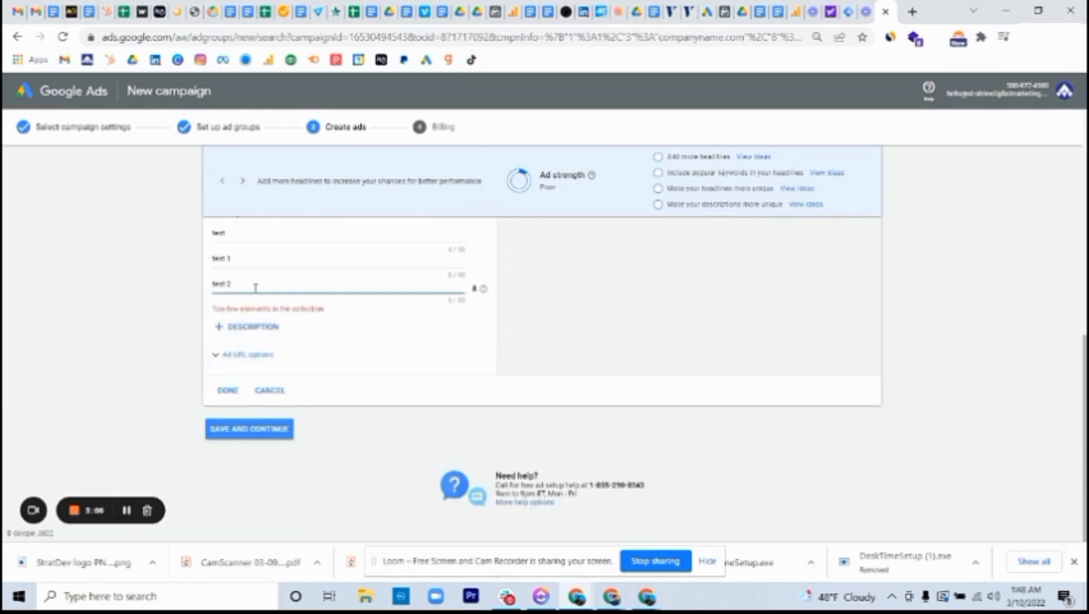
{"action": "left_click", "coordinate": [254, 328]}
{"action": "type", "text": "test 3"}
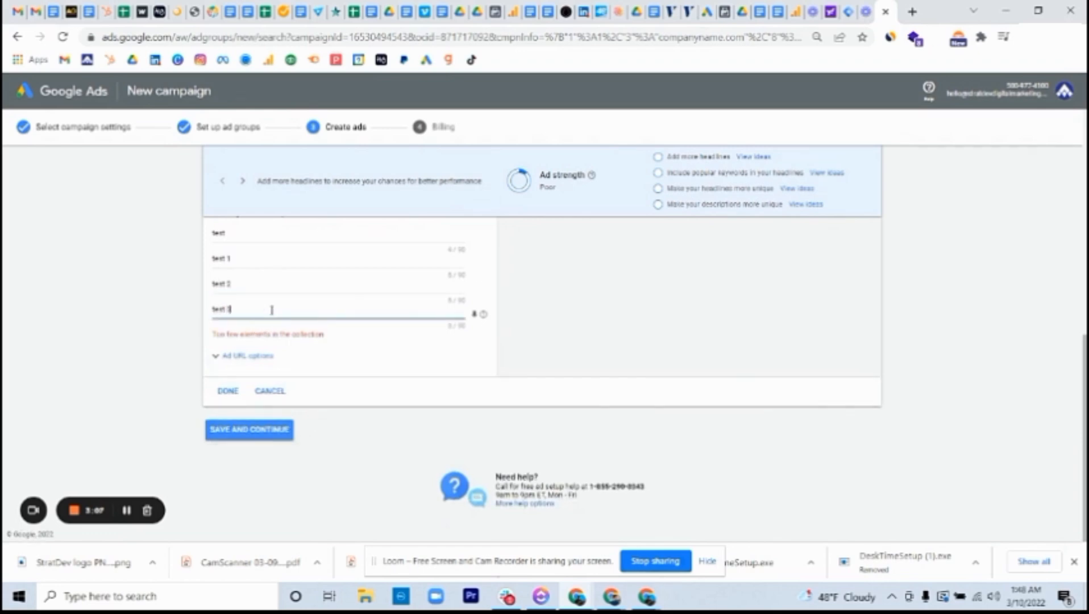
{"action": "left_click", "coordinate": [248, 431]}
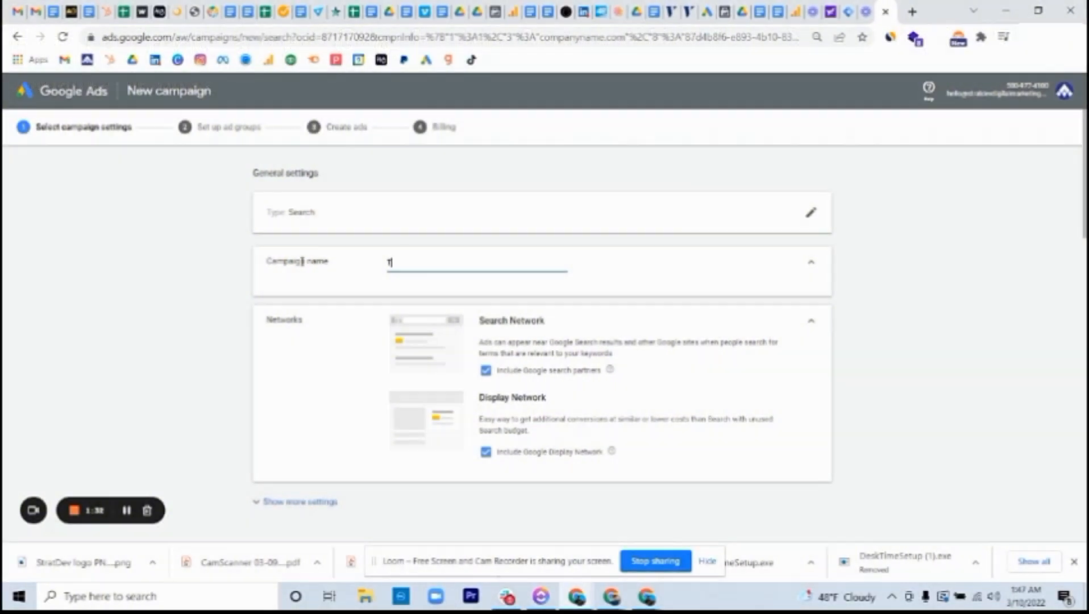
Step: Name the campaign "TEST" and go through its network and targeting settings down to the budget and bidding section
{"action": "left_click", "coordinate": [192, 322]}
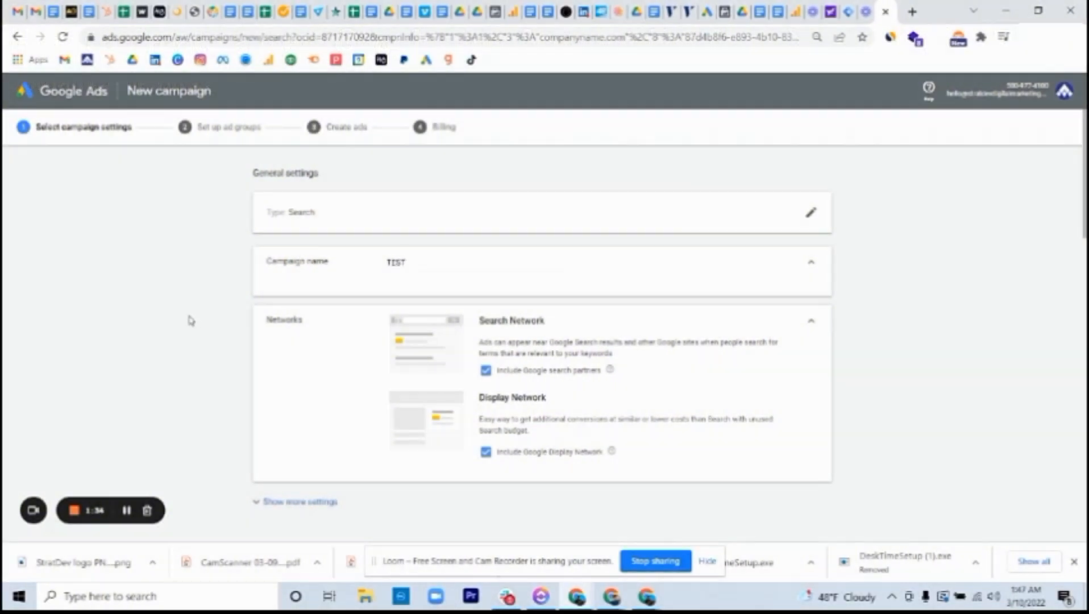
{"action": "scroll", "coordinate": [191, 322], "scroll_direction": "down", "scroll_amount": 3}
{"action": "scroll", "coordinate": [234, 398], "scroll_direction": "up", "scroll_amount": 2}
{"action": "scroll", "coordinate": [230, 398], "scroll_direction": "up", "scroll_amount": 1}
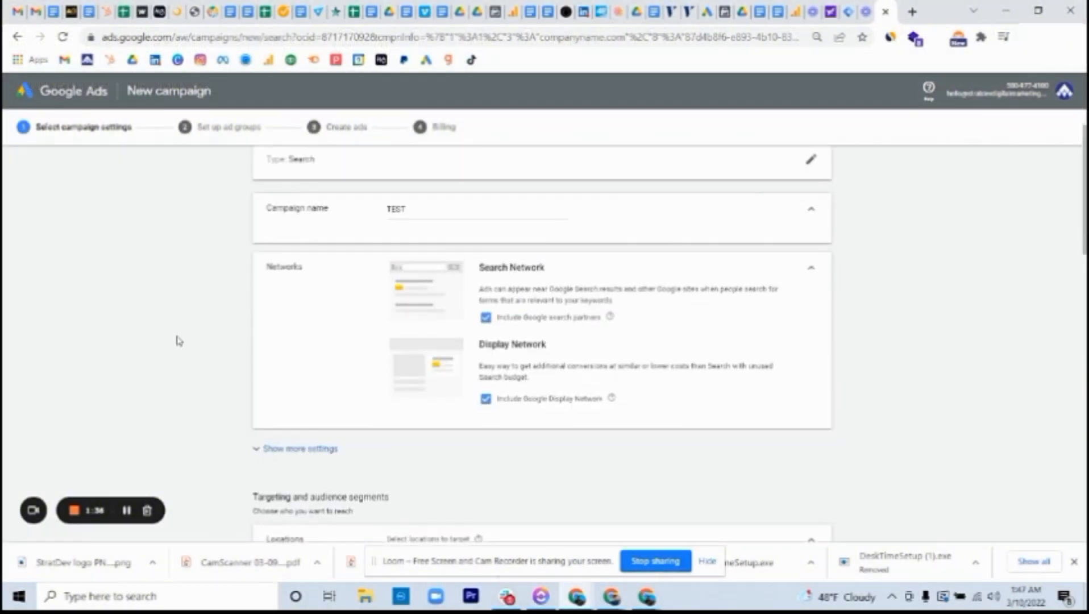
{"action": "scroll", "coordinate": [175, 340], "scroll_direction": "down", "scroll_amount": 6}
{"action": "scroll", "coordinate": [175, 341], "scroll_direction": "down", "scroll_amount": 5}
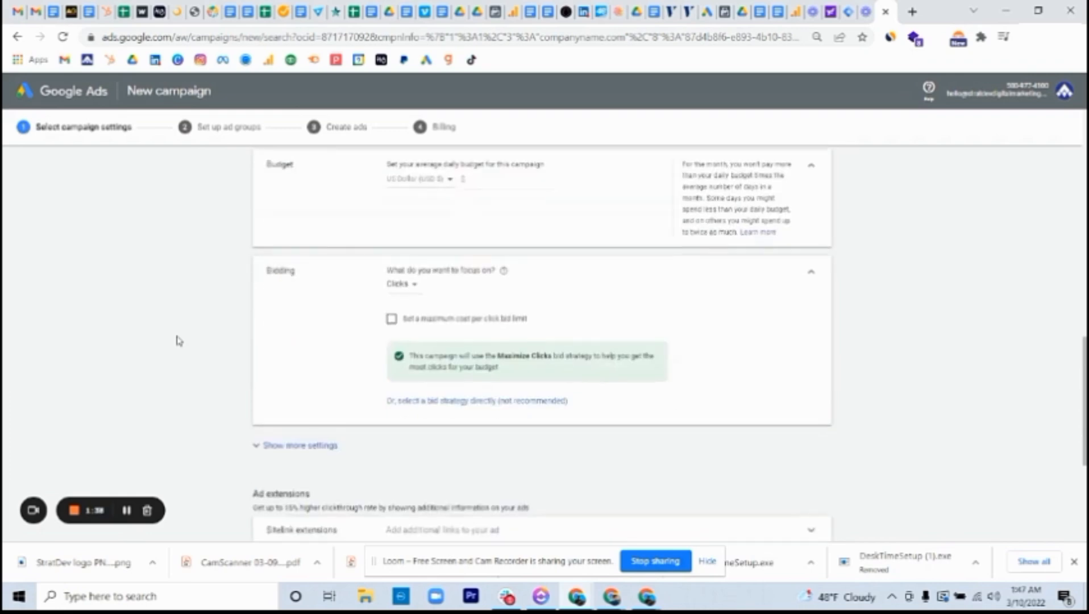
Step: Set the campaign's average daily budget to $1 and save the campaign settings to continue to ad group setup
{"action": "scroll", "coordinate": [175, 340], "scroll_direction": "up", "scroll_amount": 2}
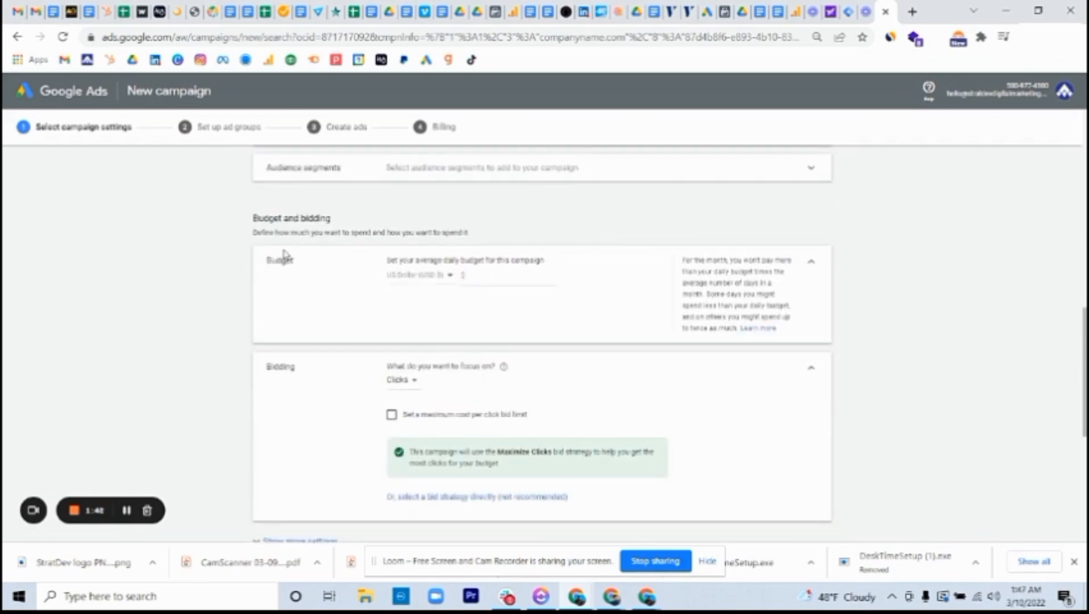
{"action": "left_click", "coordinate": [479, 276]}
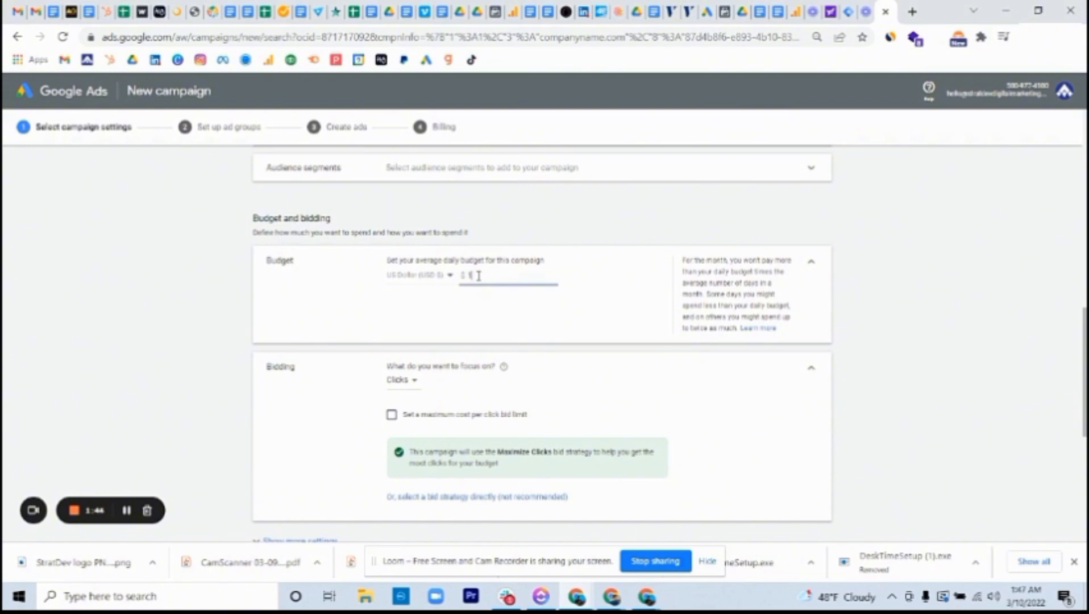
{"action": "type", "text": "1"}
{"action": "left_click", "coordinate": [237, 298]}
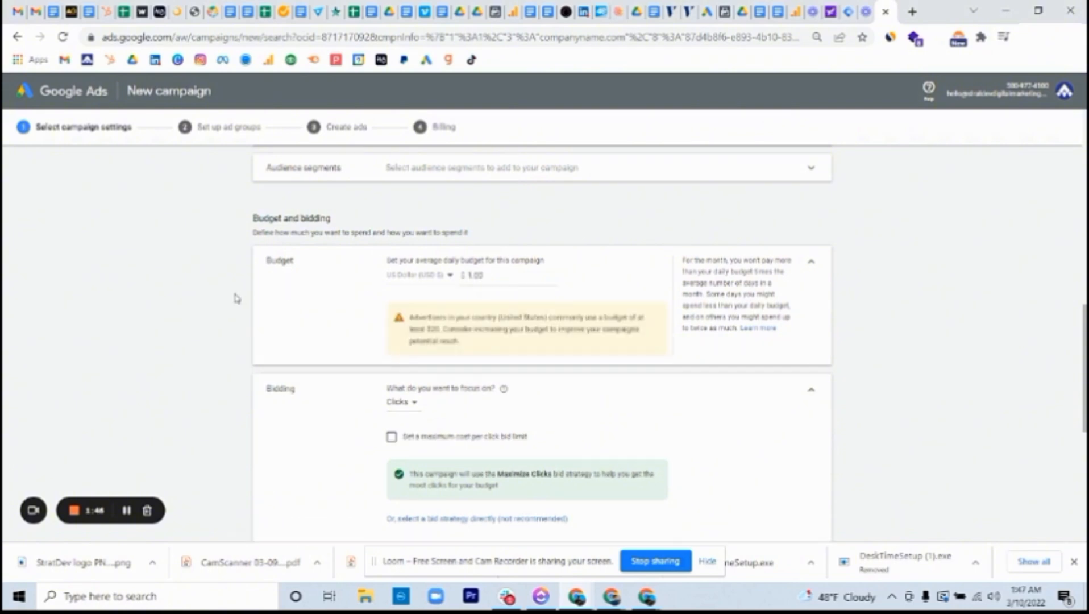
{"action": "scroll", "coordinate": [236, 298], "scroll_direction": "down", "scroll_amount": 7}
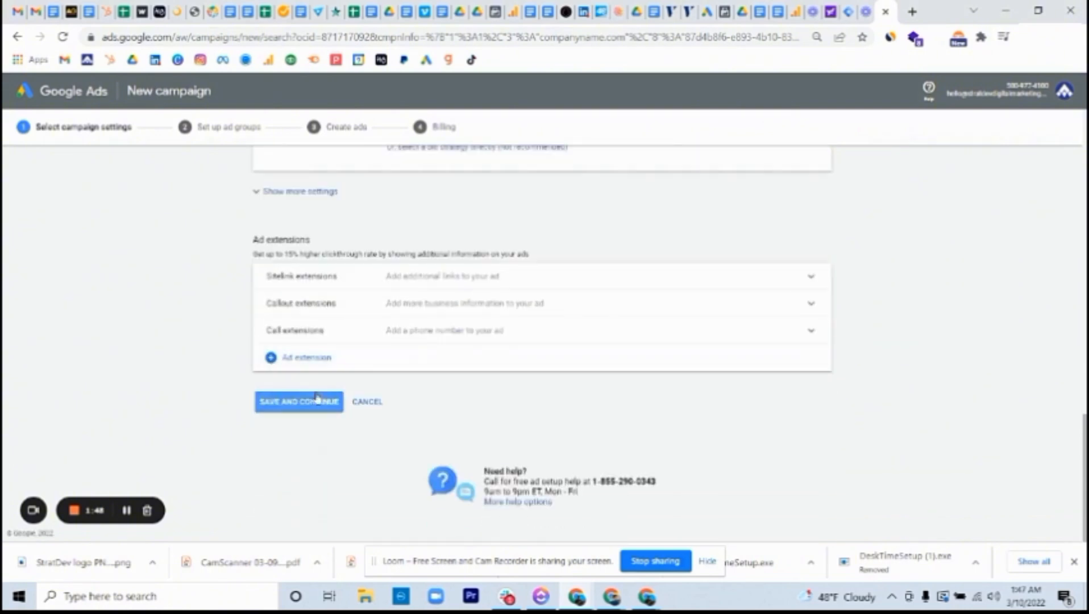
{"action": "left_click", "coordinate": [317, 406]}
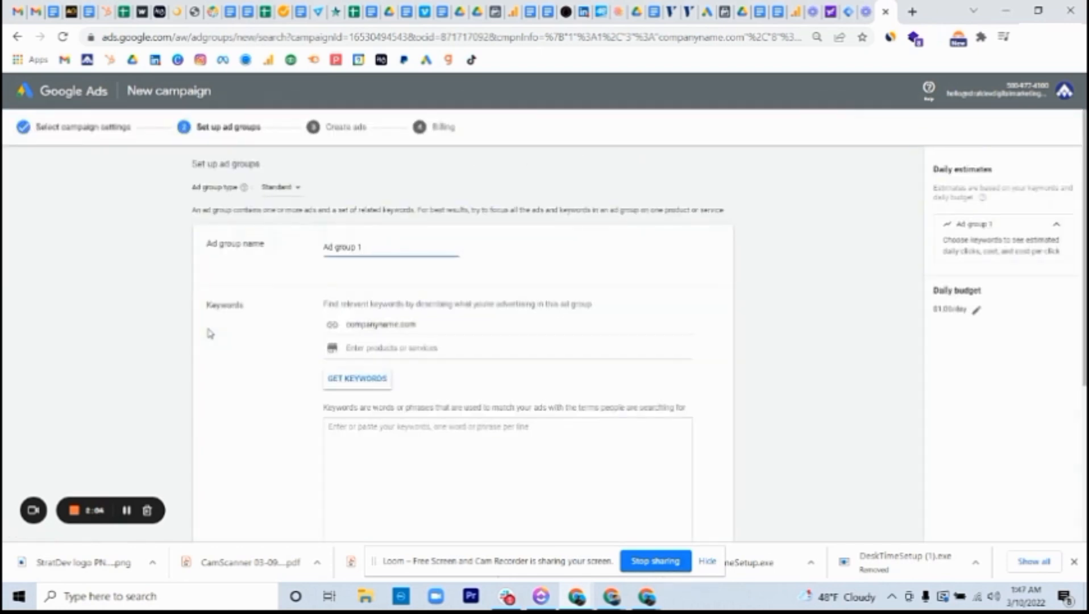
Step: Name the ad group "TEST" and request keyword suggestions for companyname.com
{"action": "left_click_drag", "start_coordinate": [376, 248], "coordinate": [286, 247]}
{"action": "type", "text": "TEST"}
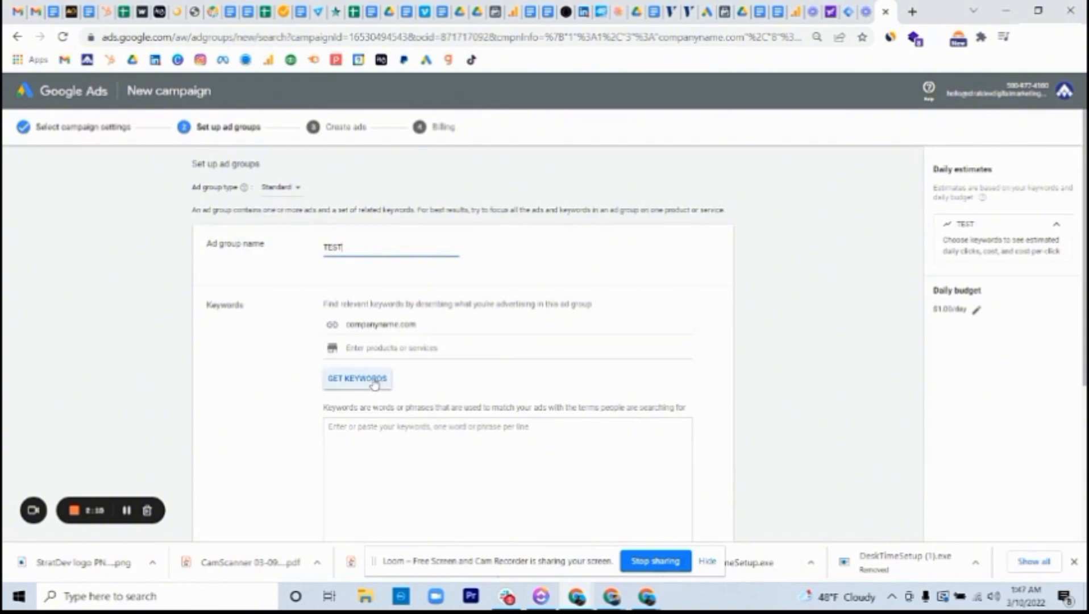
{"action": "left_click_drag", "start_coordinate": [418, 325], "coordinate": [333, 325]}
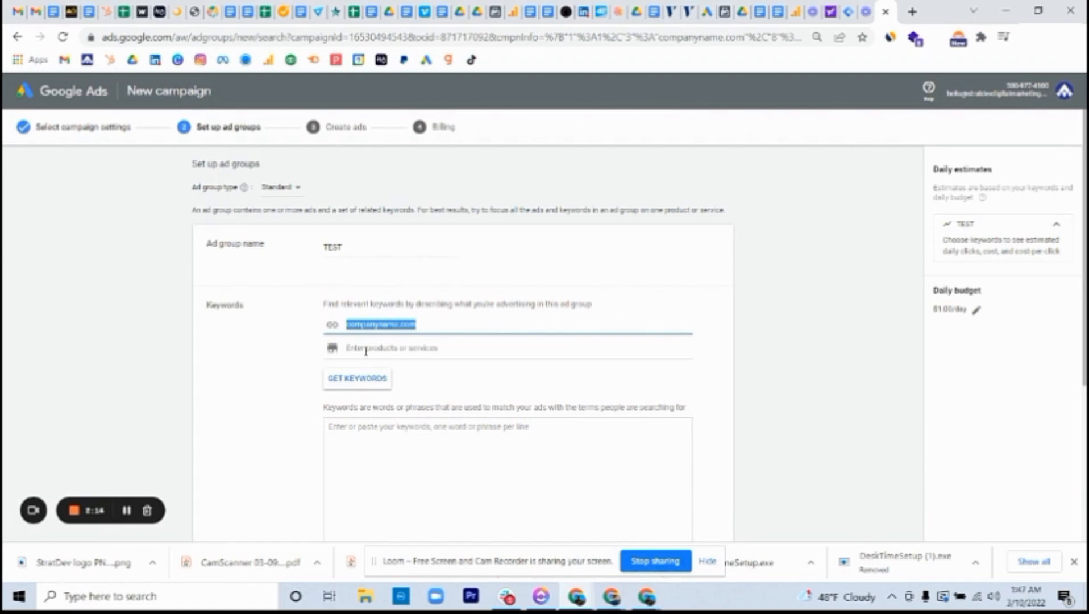
{"action": "left_click", "coordinate": [353, 381]}
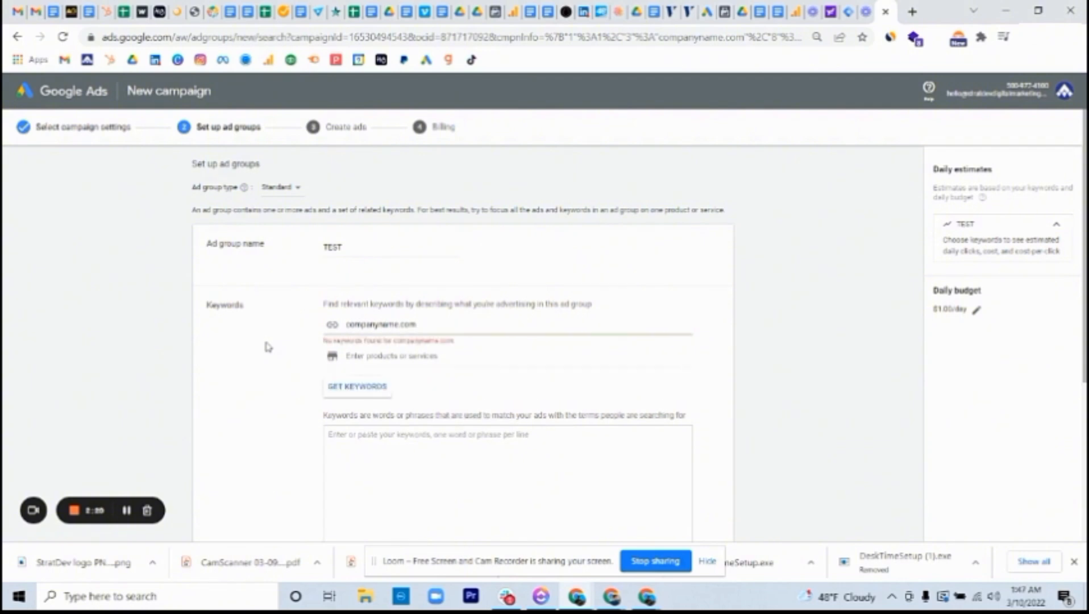
Step: Enter "test" as the ad group's only keyword and save the ad group to continue to ad creation
{"action": "scroll", "coordinate": [279, 374], "scroll_direction": "down", "scroll_amount": 3}
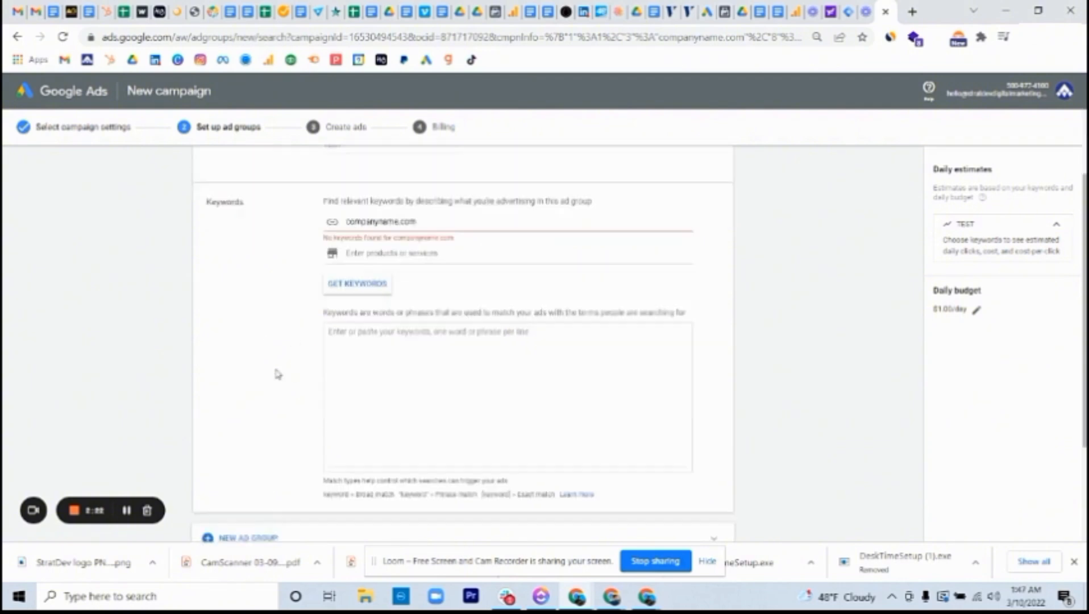
{"action": "left_click", "coordinate": [410, 302]}
{"action": "type", "text": "test"}
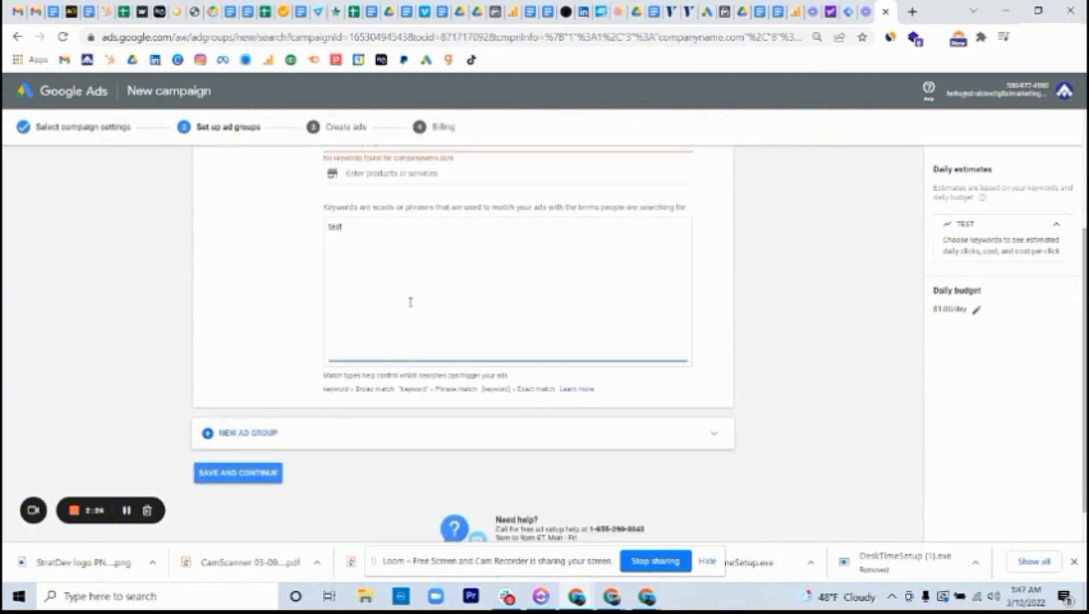
{"action": "left_click", "coordinate": [243, 474]}
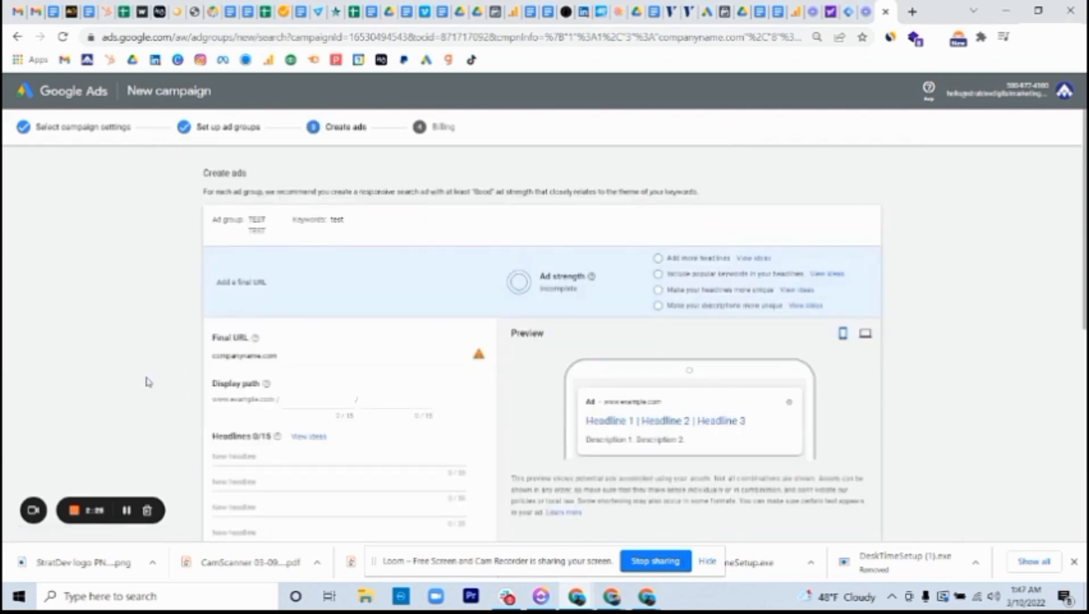
Step: Enter "test" as the ad's first headline and first description, and try to save the ad
{"action": "scroll", "coordinate": [148, 381], "scroll_direction": "down", "scroll_amount": 2}
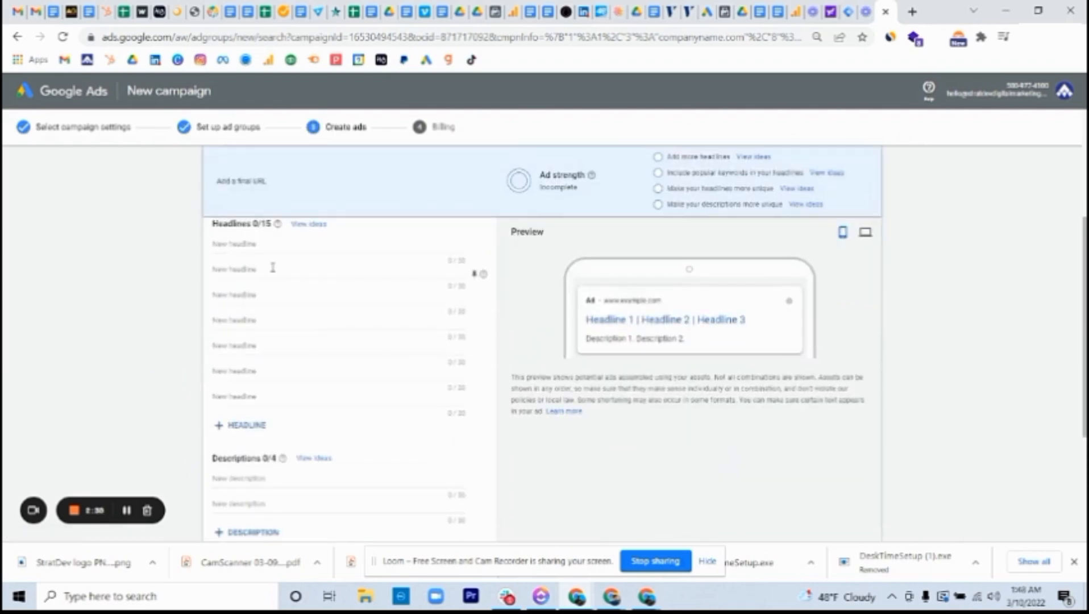
{"action": "left_click", "coordinate": [258, 243]}
{"action": "type", "text": "tes"}
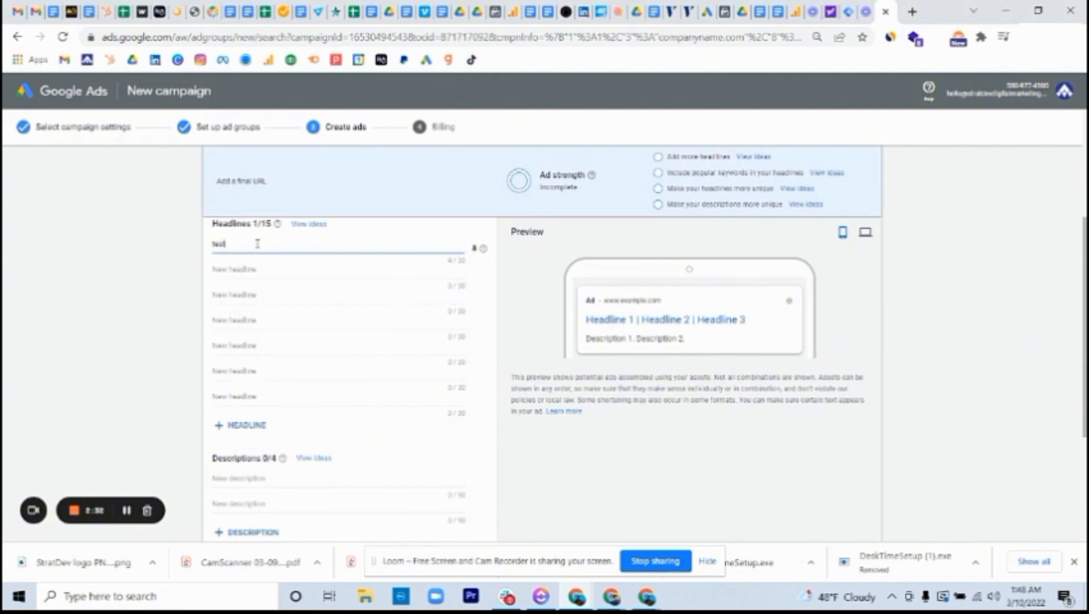
{"action": "type", "text": "t"}
{"action": "left_click", "coordinate": [275, 474]}
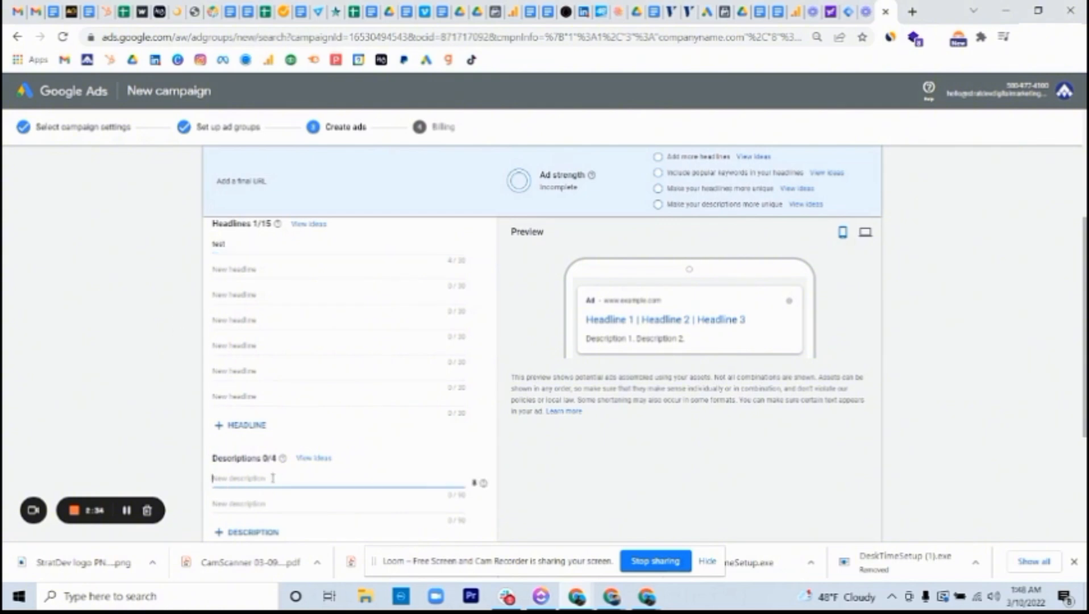
{"action": "type", "text": "test"}
{"action": "left_click", "coordinate": [140, 408]}
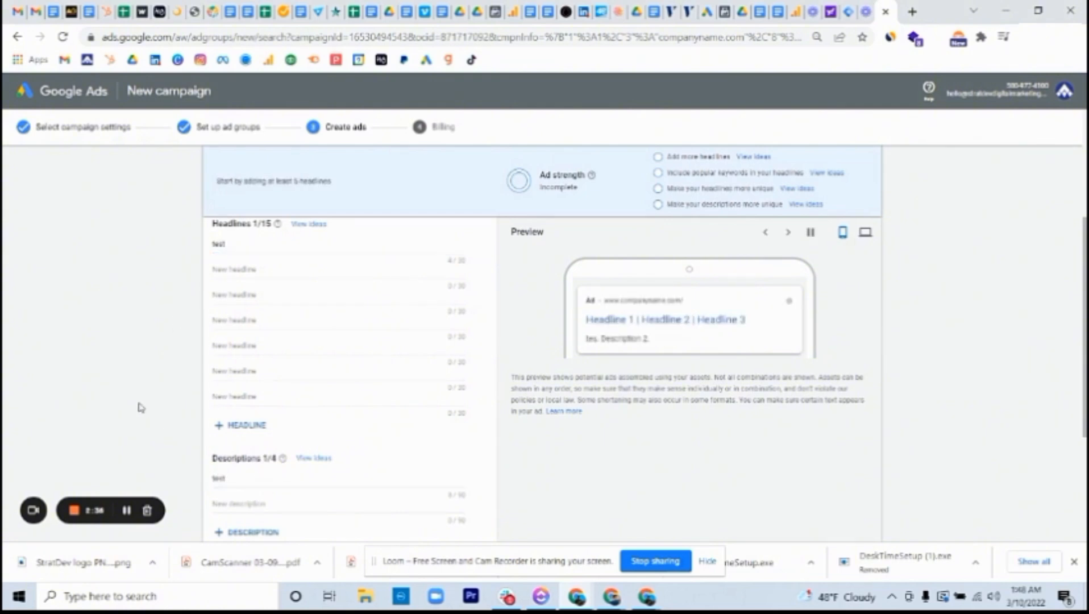
{"action": "scroll", "coordinate": [141, 408], "scroll_direction": "down", "scroll_amount": 4}
{"action": "left_click", "coordinate": [250, 428]}
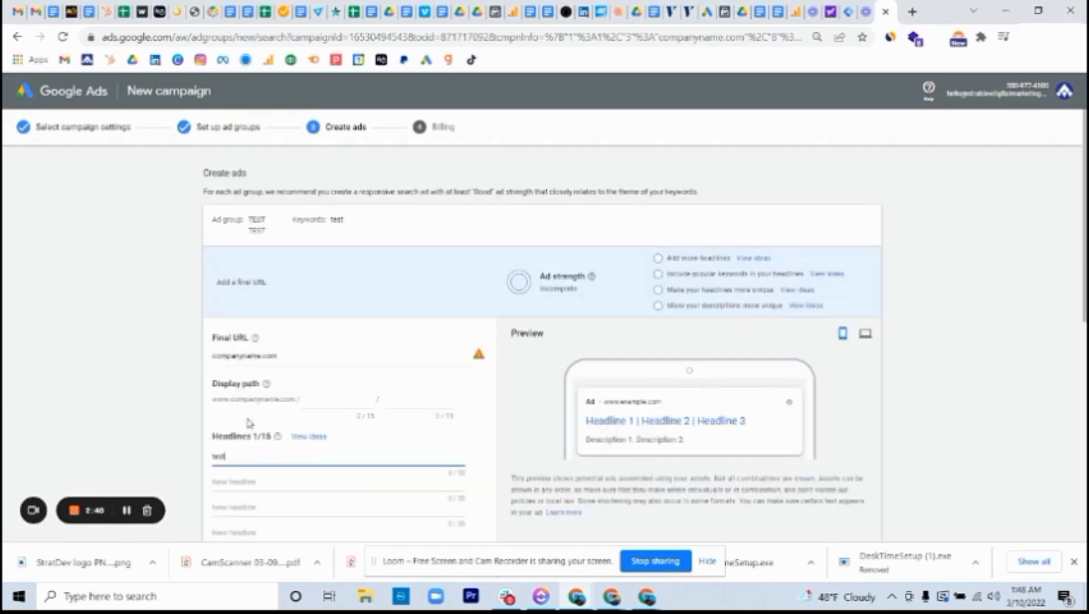
Step: Add four more headlines to the ad: "test 1", "test 2", "test 3" and "test 4"
{"action": "scroll", "coordinate": [196, 414], "scroll_direction": "down", "scroll_amount": 1}
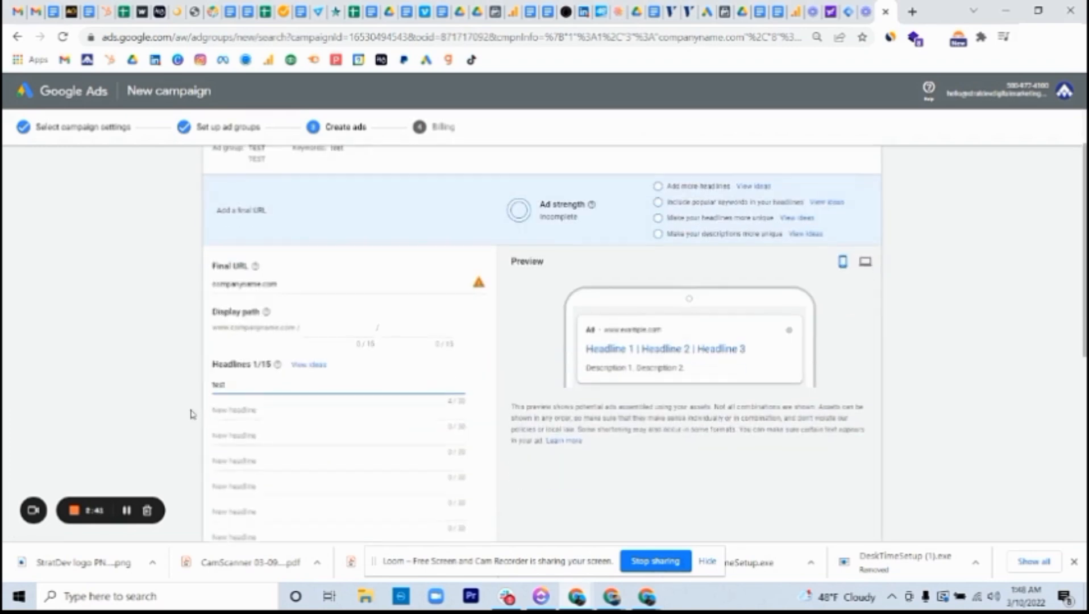
{"action": "left_click", "coordinate": [256, 408]}
{"action": "type", "text": "test 1"}
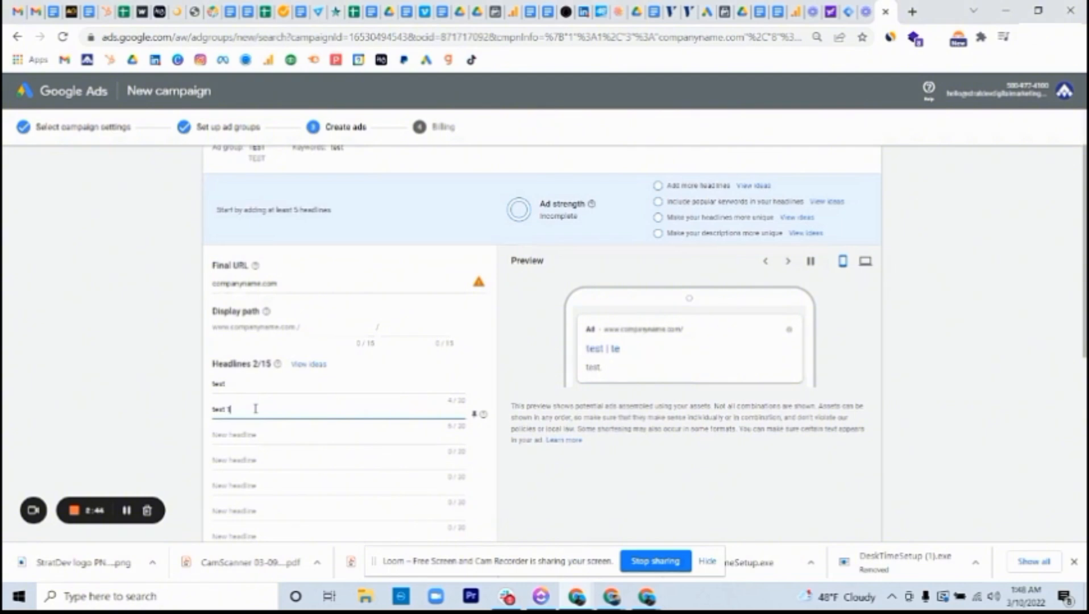
{"action": "left_click", "coordinate": [259, 442]}
{"action": "type", "text": "test 2"}
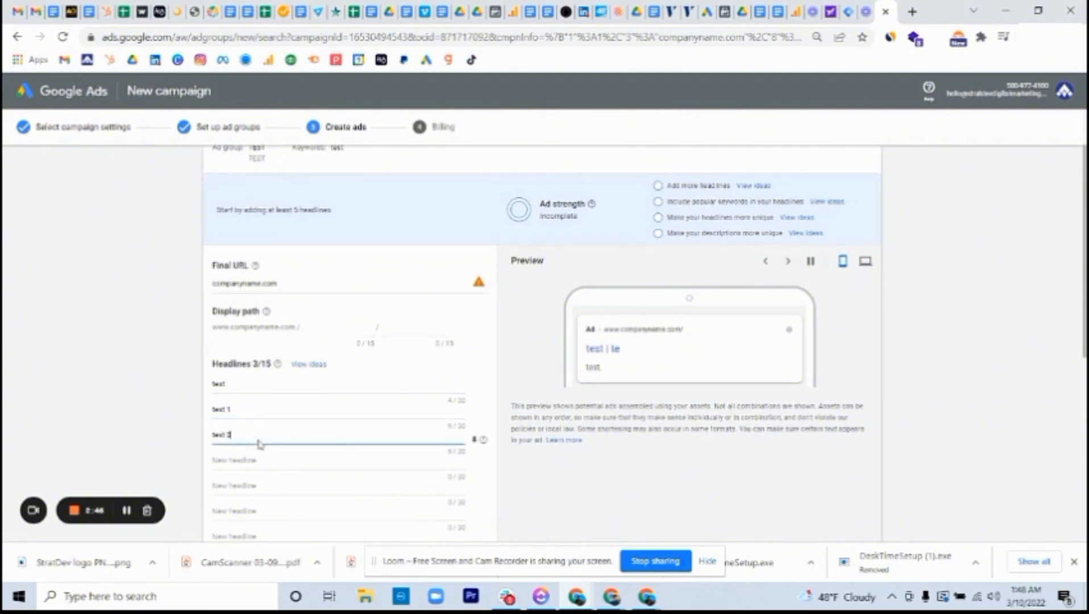
{"action": "left_click", "coordinate": [263, 460]}
{"action": "type", "text": "test 3"}
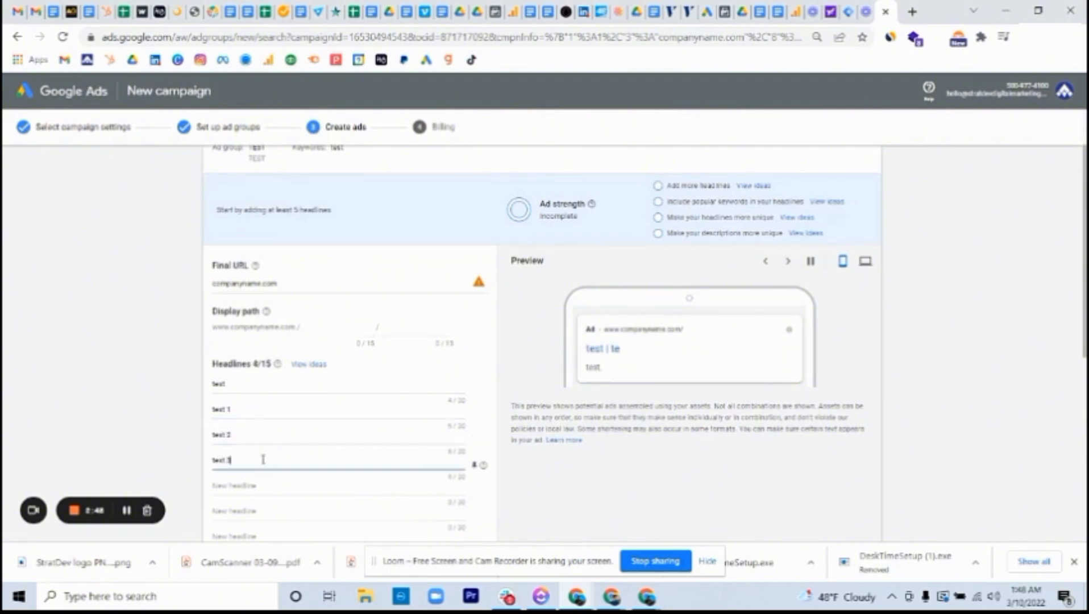
{"action": "left_click", "coordinate": [265, 485]}
{"action": "type", "text": "test 4"}
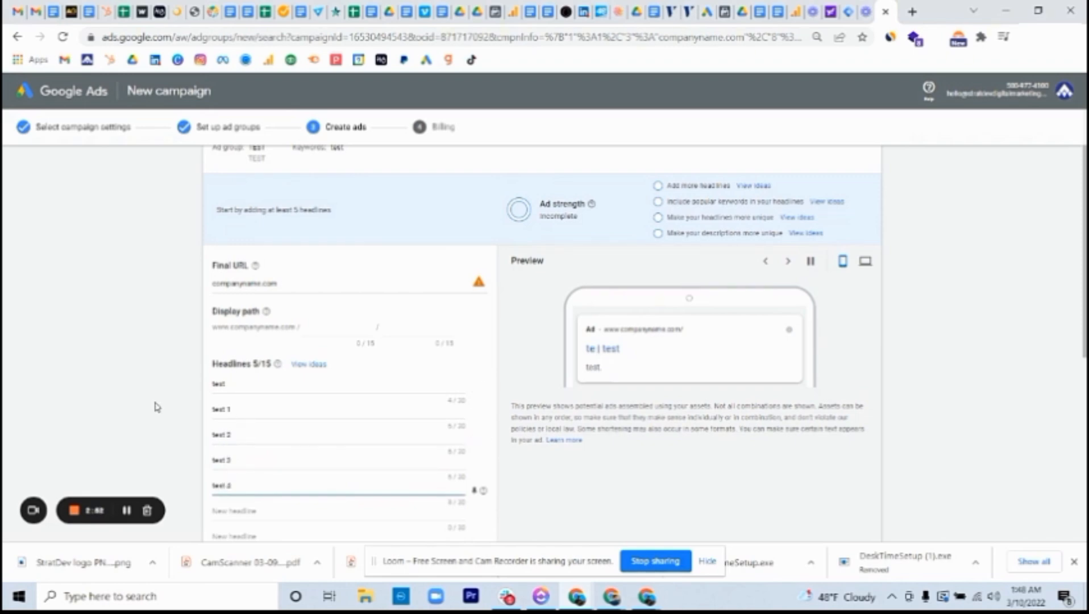
Step: Add three more descriptions to the ad, "test 1", "test 2" and "test 3", and save the ad to continue
{"action": "scroll", "coordinate": [157, 407], "scroll_direction": "down", "scroll_amount": 4}
{"action": "scroll", "coordinate": [157, 407], "scroll_direction": "down", "scroll_amount": 1}
{"action": "left_click", "coordinate": [254, 368]}
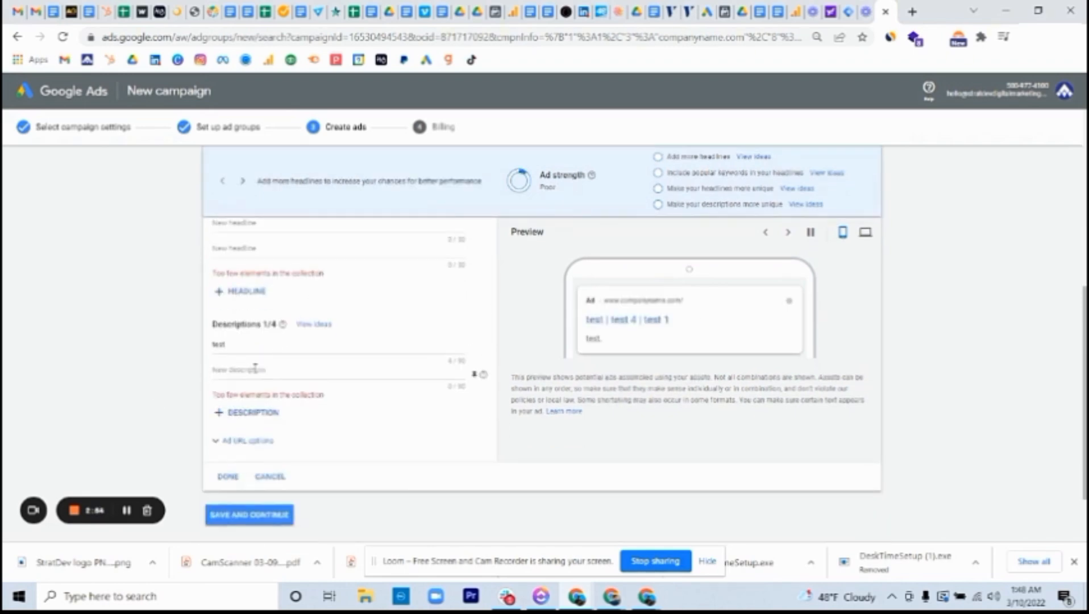
{"action": "left_click", "coordinate": [240, 369]}
{"action": "type", "text": "tes"}
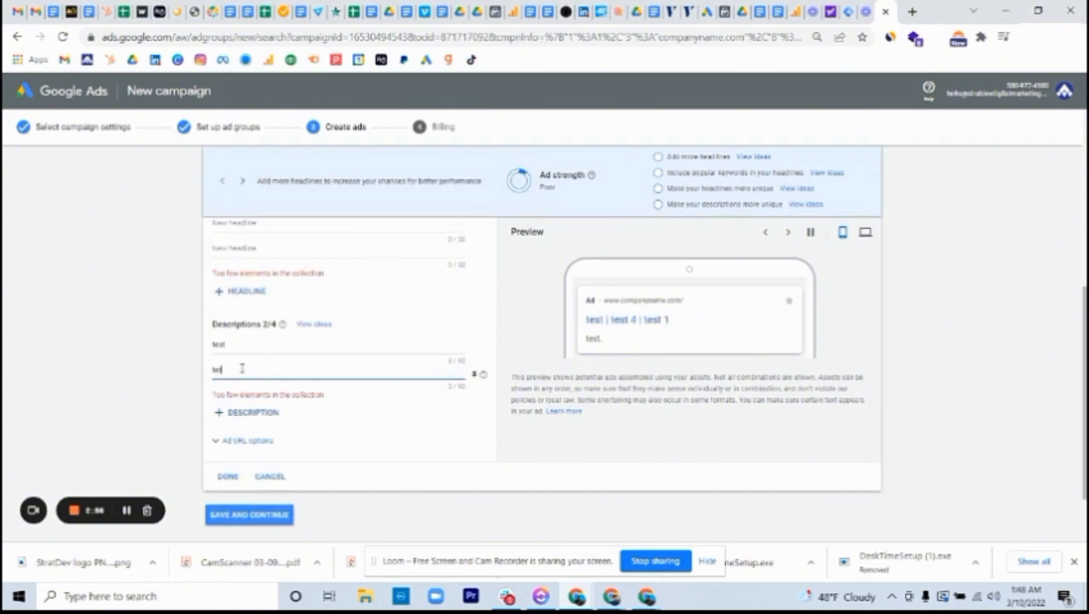
{"action": "type", "text": "t 2"}
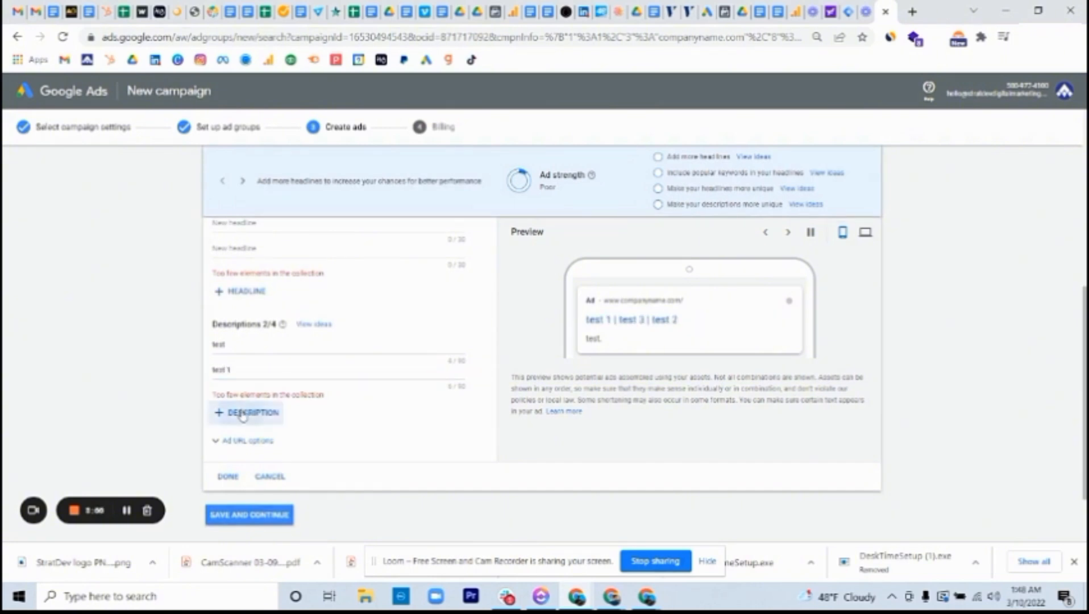
{"action": "left_click", "coordinate": [253, 412]}
{"action": "scroll", "coordinate": [259, 395], "scroll_direction": "down", "scroll_amount": 2}
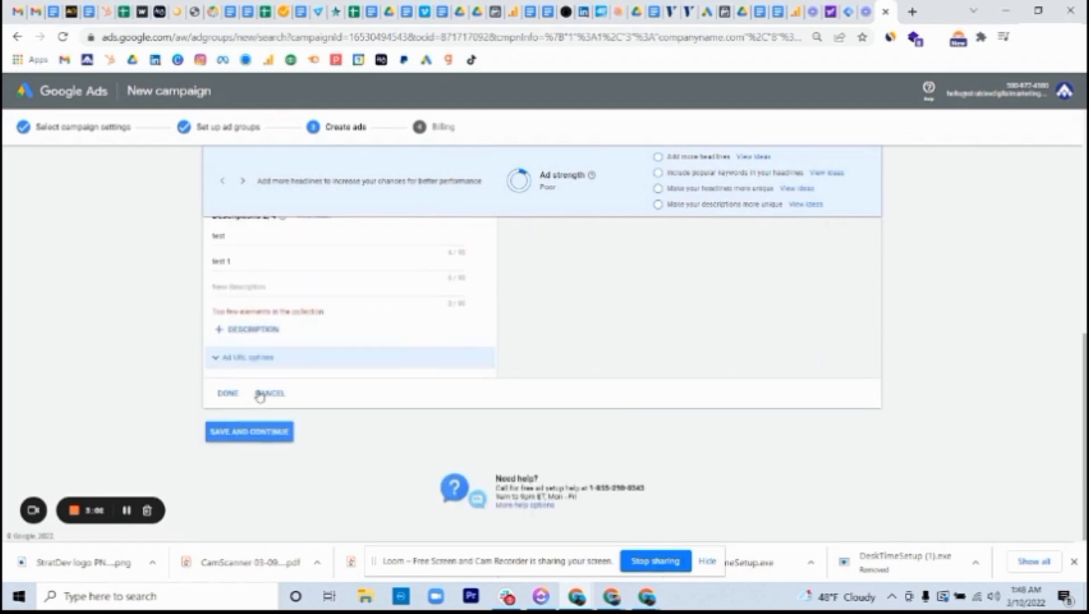
{"action": "left_click", "coordinate": [256, 283]}
{"action": "type", "text": "te"}
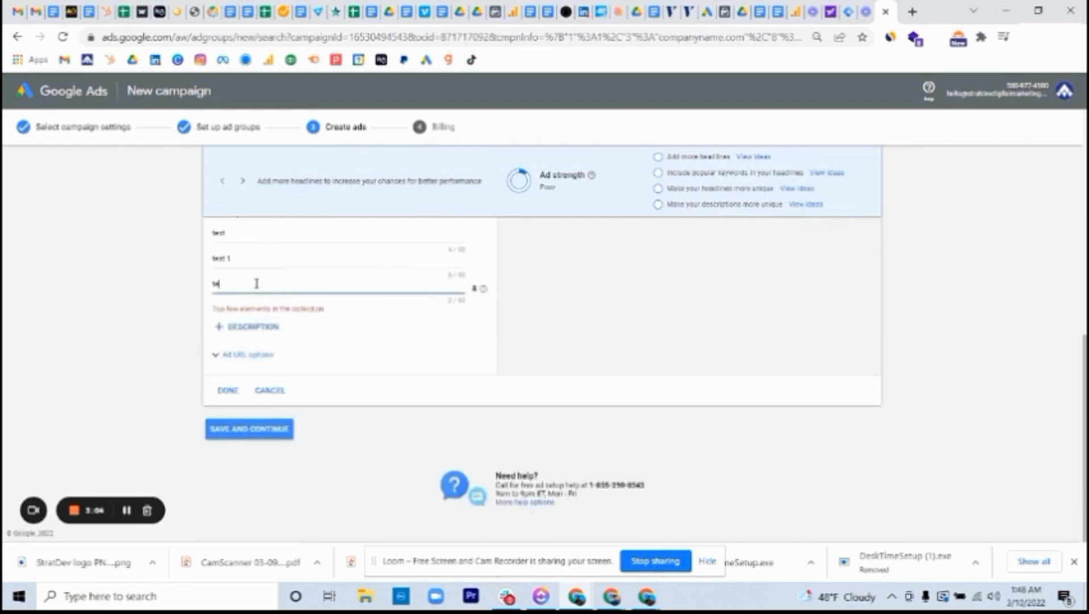
{"action": "type", "text": "st 2"}
{"action": "left_click", "coordinate": [245, 325]}
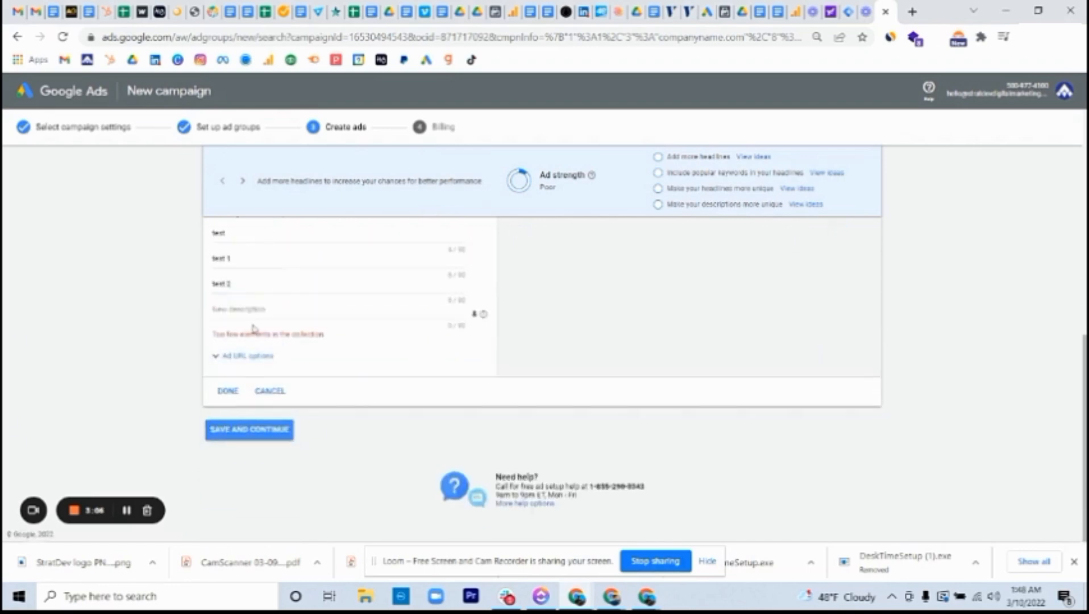
{"action": "left_click", "coordinate": [272, 310]}
{"action": "type", "text": "test 3"}
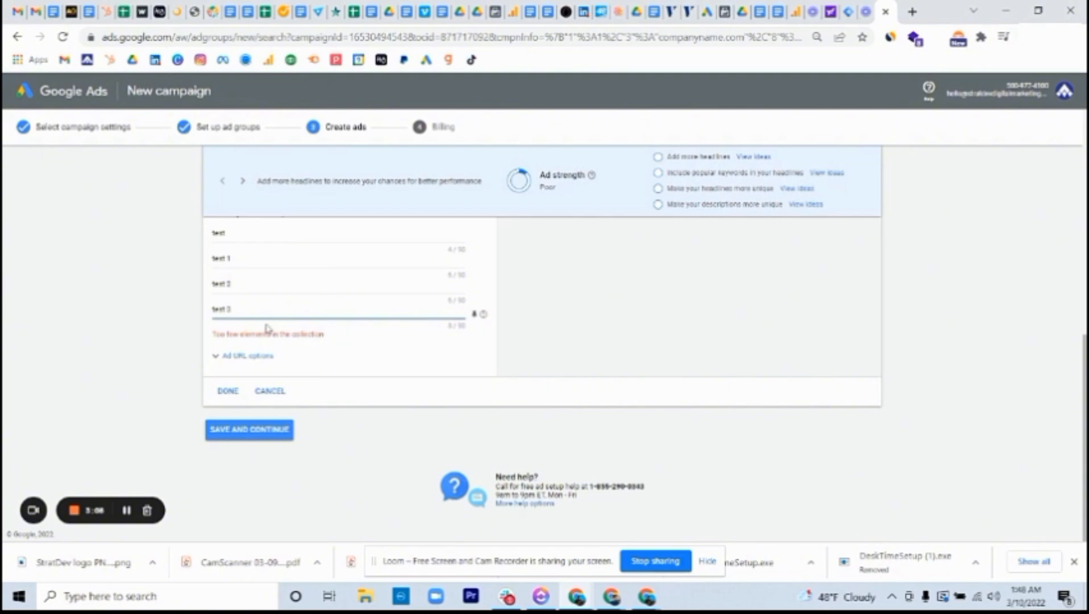
{"action": "left_click", "coordinate": [251, 430]}
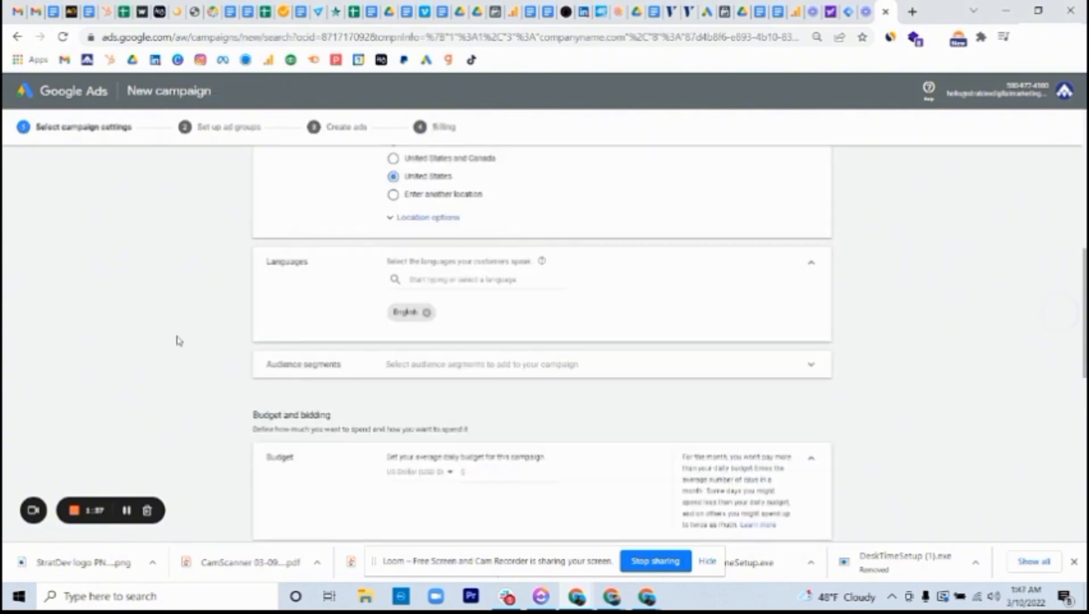
Step: Go down to the campaign's budget section, set the average daily budget to $1, and save the campaign settings to continue
{"action": "scroll", "coordinate": [178, 340], "scroll_direction": "down", "scroll_amount": 3}
{"action": "scroll", "coordinate": [179, 340], "scroll_direction": "down", "scroll_amount": 2}
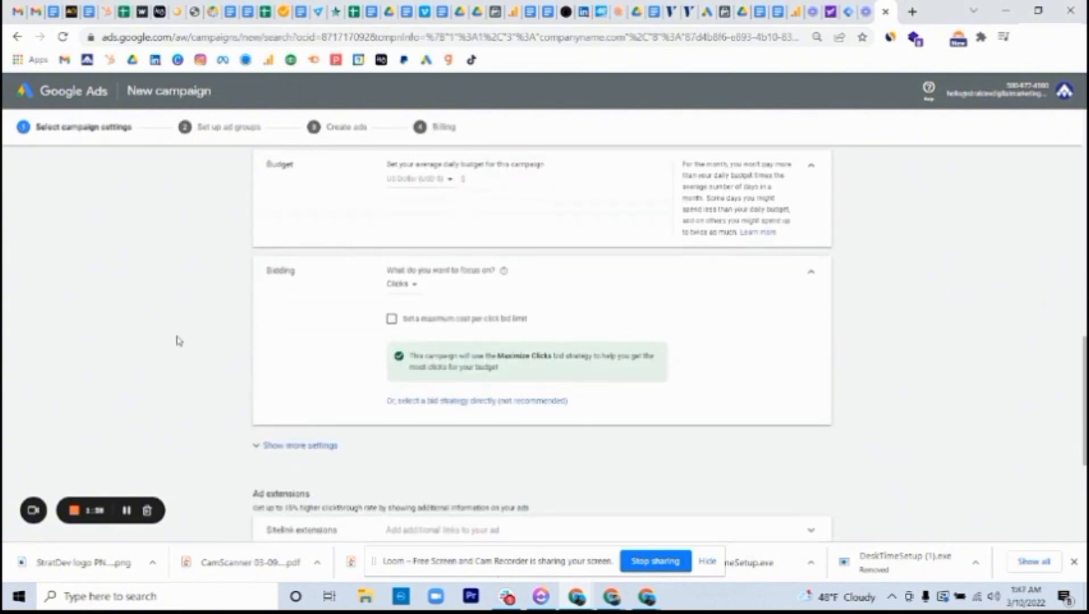
{"action": "scroll", "coordinate": [176, 340], "scroll_direction": "up", "scroll_amount": 2}
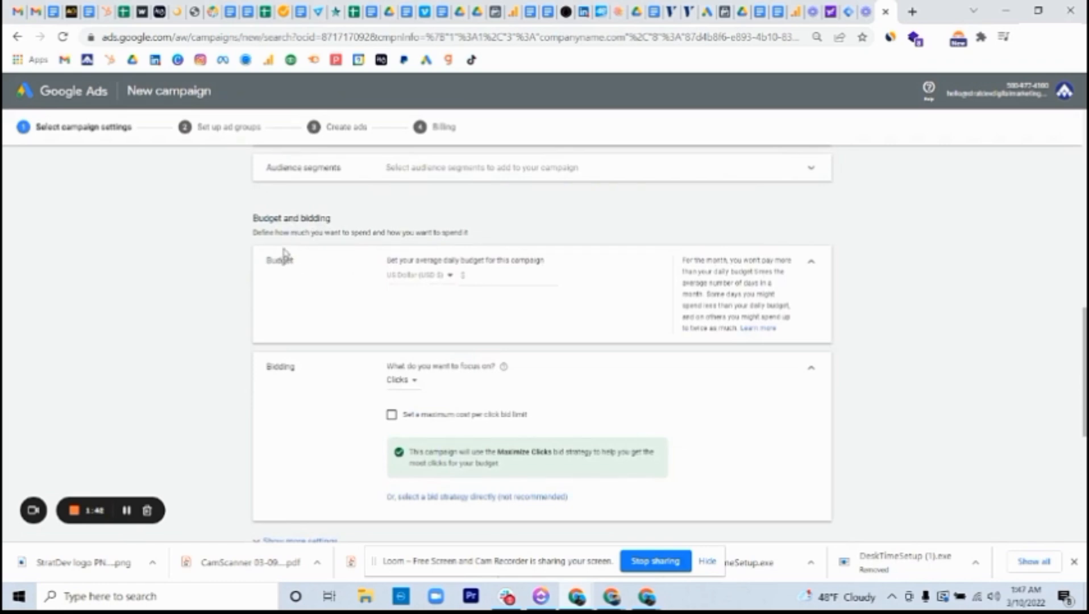
{"action": "left_click", "coordinate": [479, 275]}
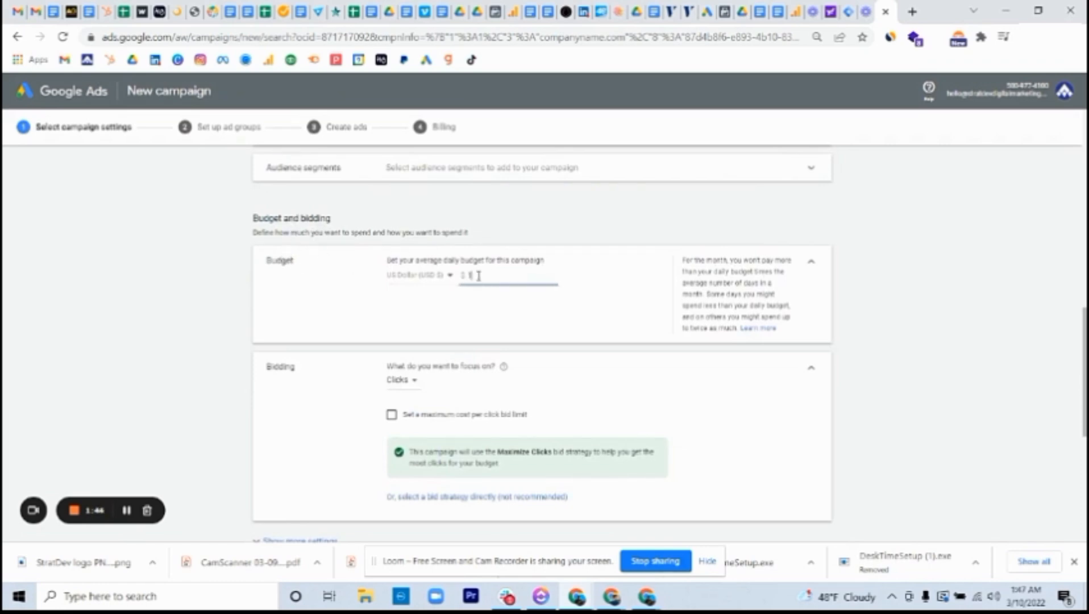
{"action": "left_click", "coordinate": [237, 298]}
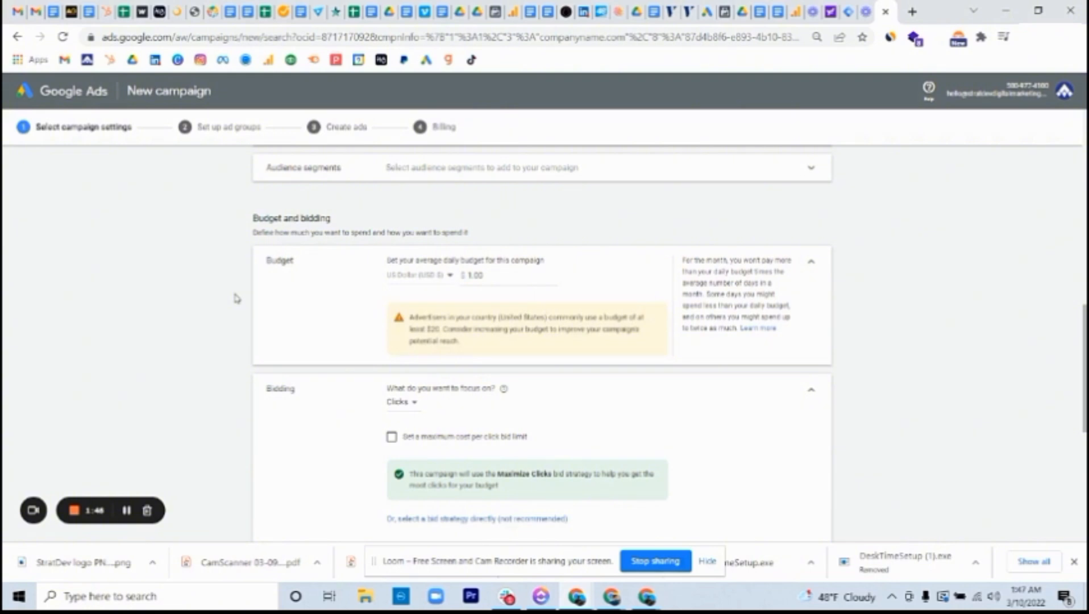
{"action": "scroll", "coordinate": [237, 298], "scroll_direction": "down", "scroll_amount": 6}
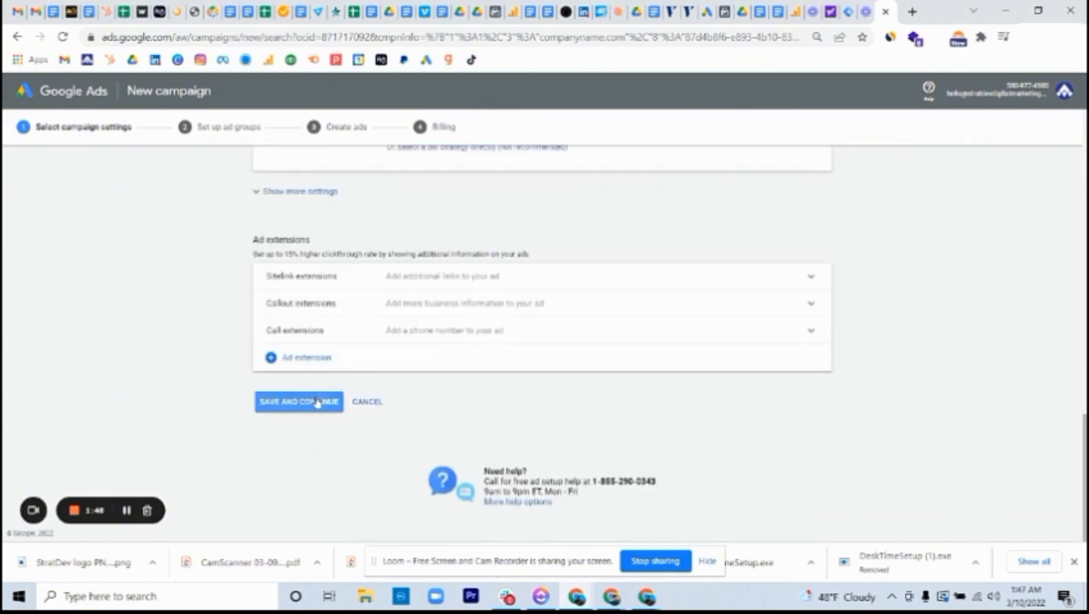
{"action": "left_click", "coordinate": [318, 405]}
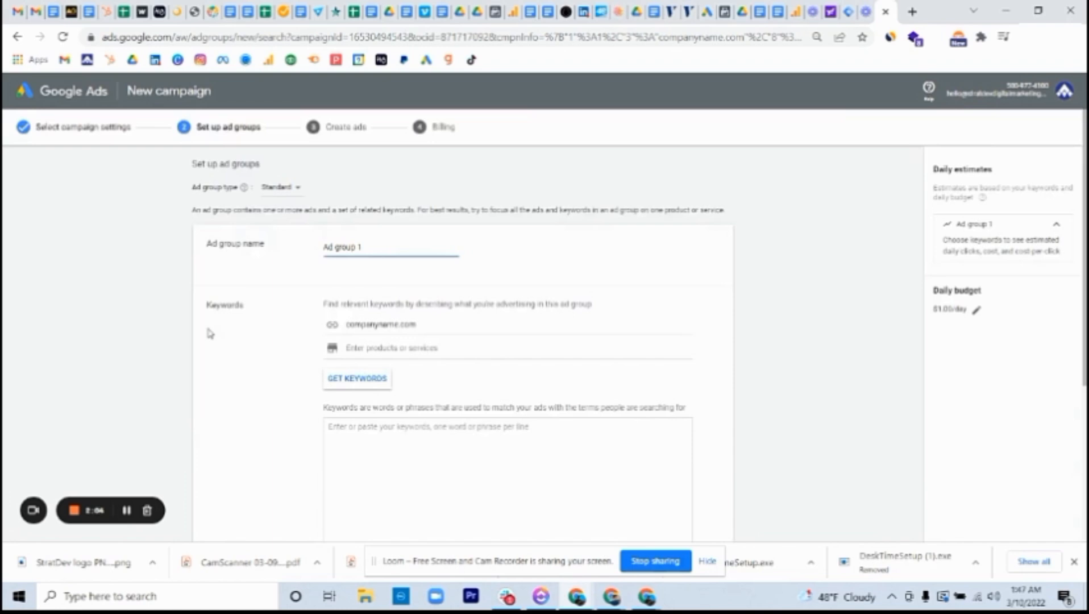
Step: Name the ad group "TEST" and request keyword suggestions based on companyname.com
{"action": "left_click_drag", "start_coordinate": [377, 248], "coordinate": [286, 247]}
{"action": "type", "text": "TEST"}
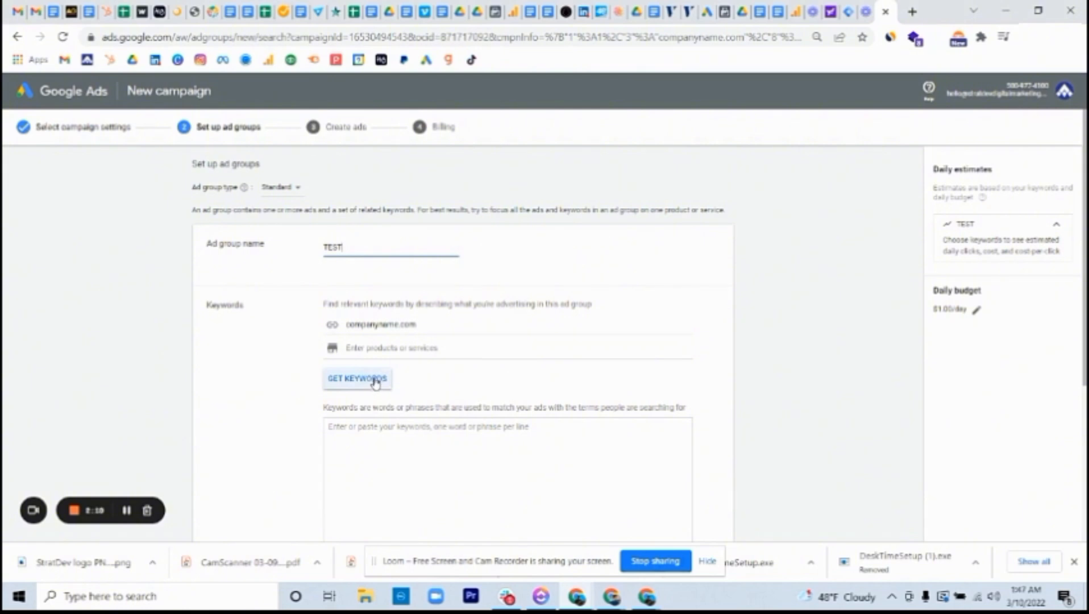
{"action": "left_click_drag", "start_coordinate": [418, 324], "coordinate": [346, 324]}
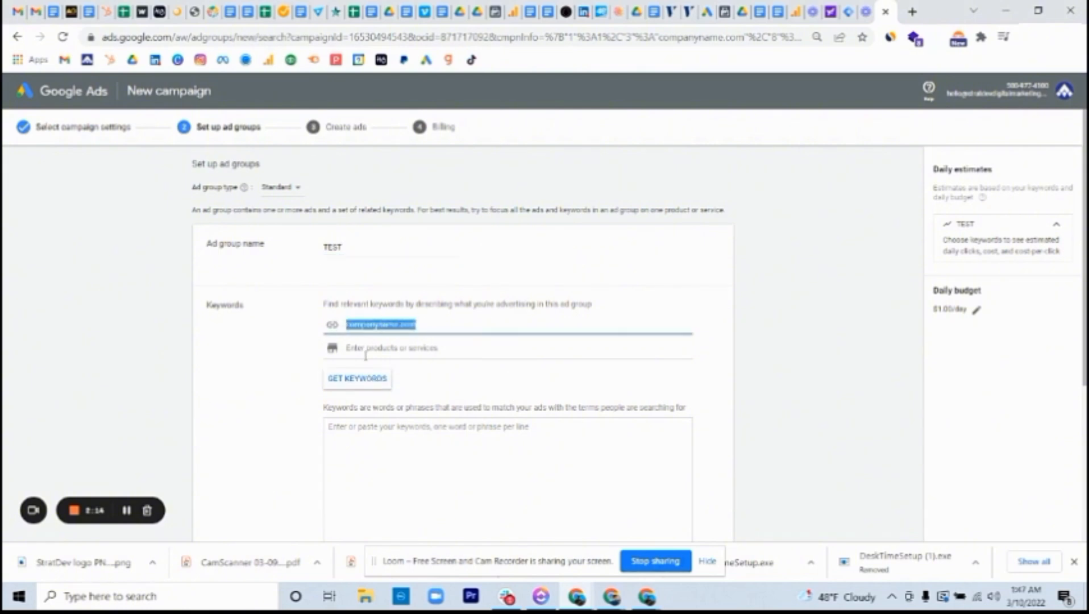
{"action": "left_click", "coordinate": [355, 385]}
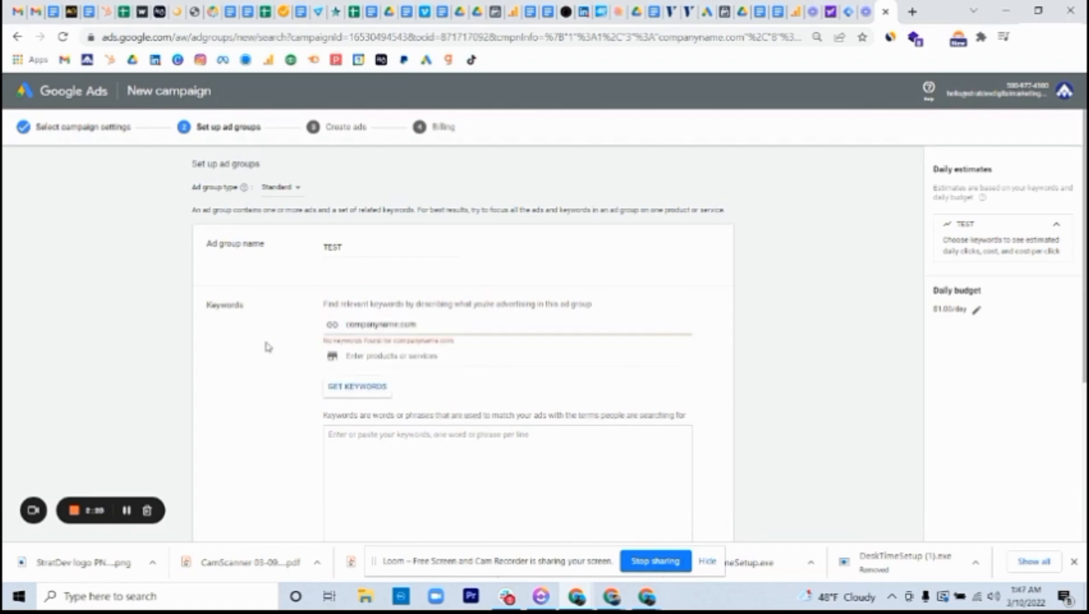
Step: Enter "test" as the ad group's only keyword and save the ad group to continue to ad creation
{"action": "scroll", "coordinate": [275, 374], "scroll_direction": "down", "scroll_amount": 3}
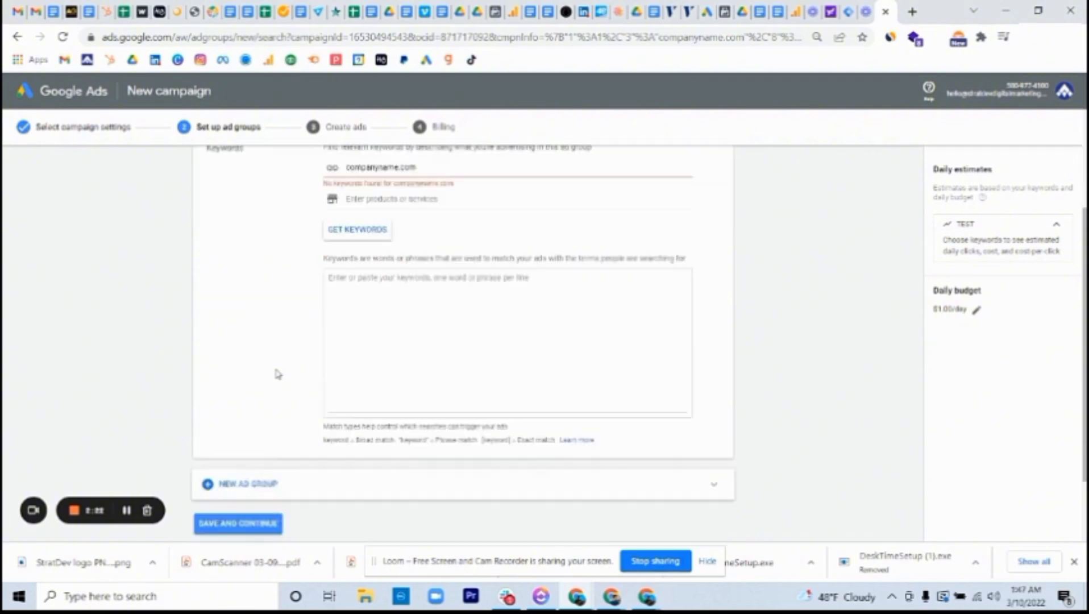
{"action": "left_click", "coordinate": [410, 302]}
{"action": "type", "text": "test"}
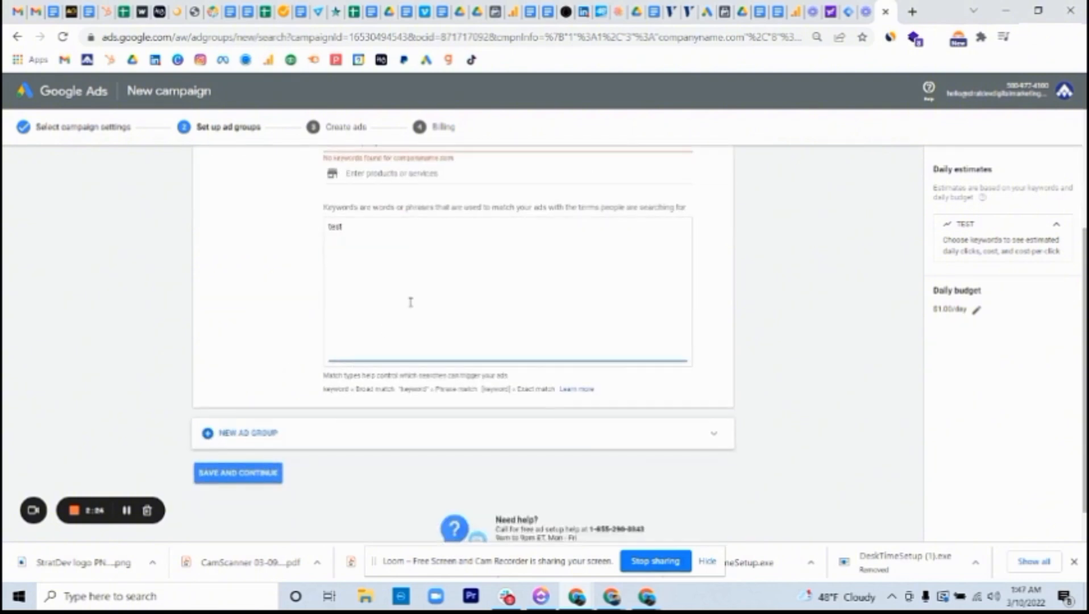
{"action": "left_click", "coordinate": [243, 476]}
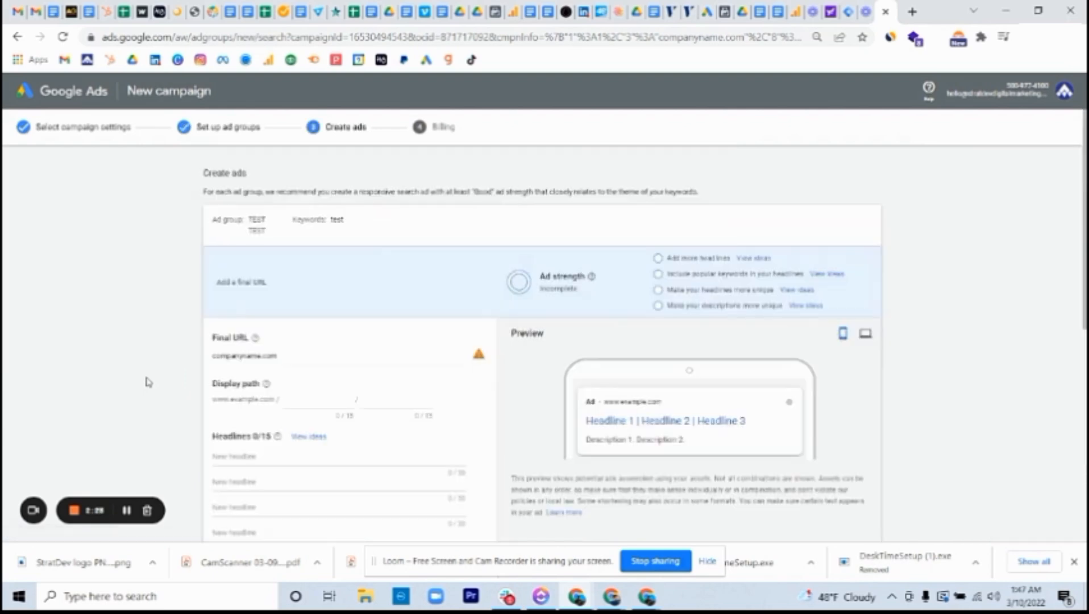
Step: Enter "test" as both the first headline and the first description of the ad, and try to save it
{"action": "scroll", "coordinate": [147, 382], "scroll_direction": "down", "scroll_amount": 2}
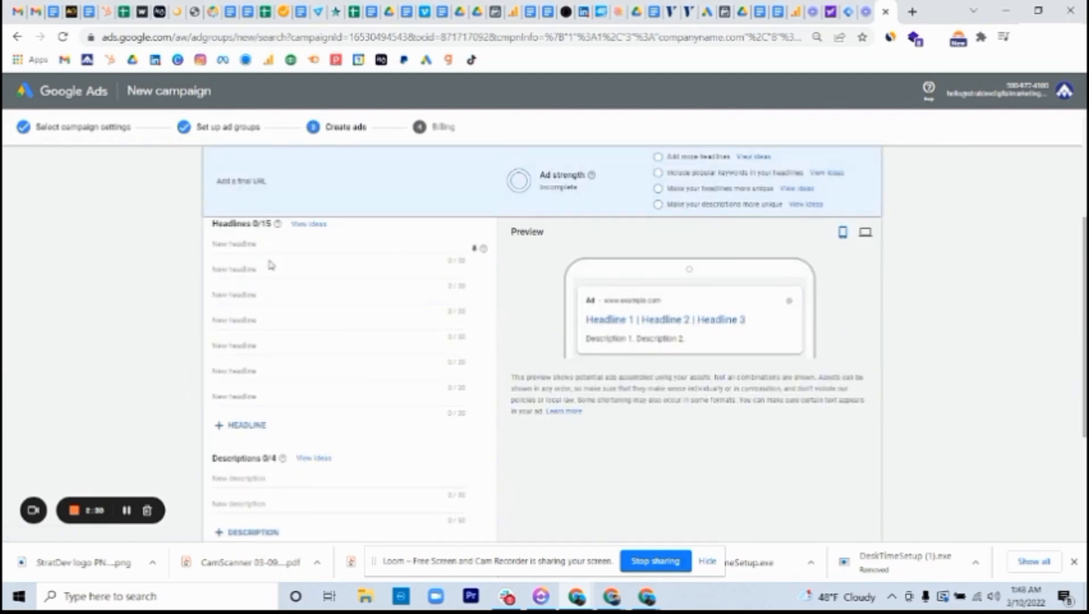
{"action": "left_click", "coordinate": [257, 243]}
{"action": "type", "text": "test"}
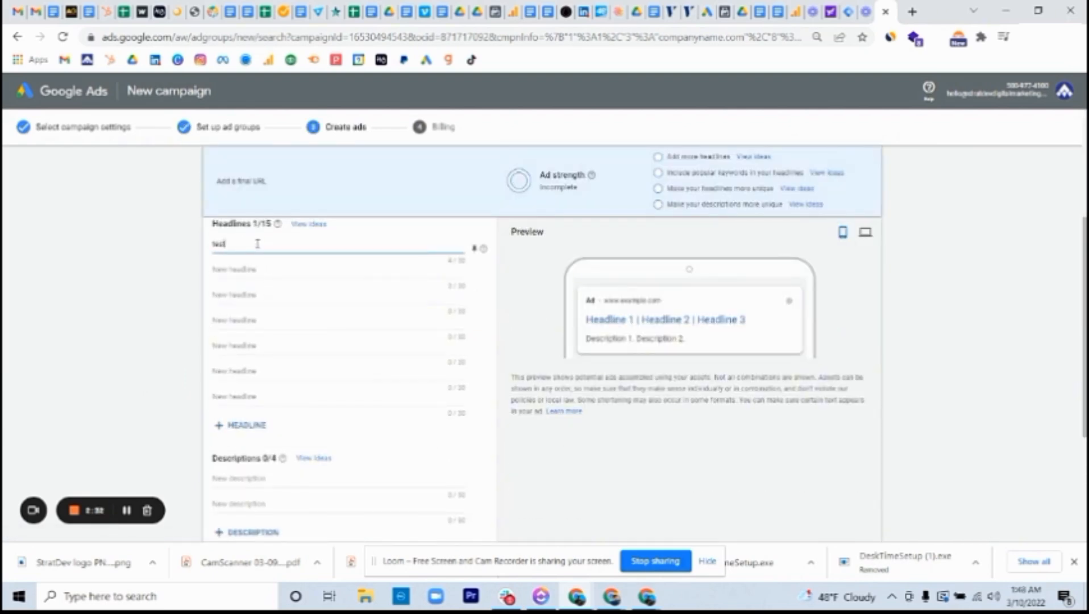
{"action": "left_click", "coordinate": [274, 474]}
{"action": "left_click", "coordinate": [274, 477]}
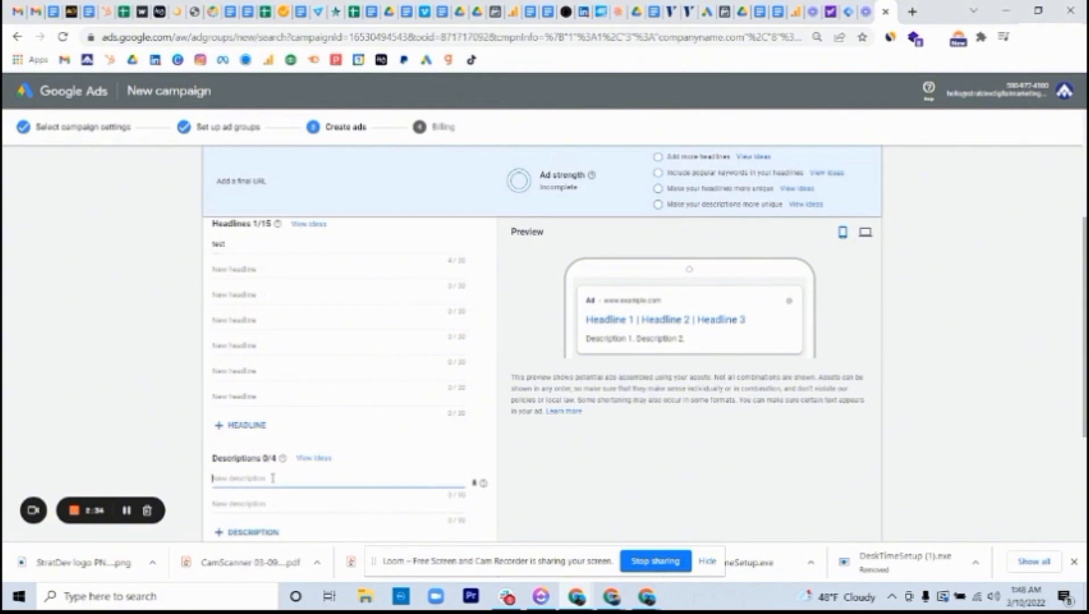
{"action": "type", "text": "test"}
{"action": "left_click", "coordinate": [142, 409]}
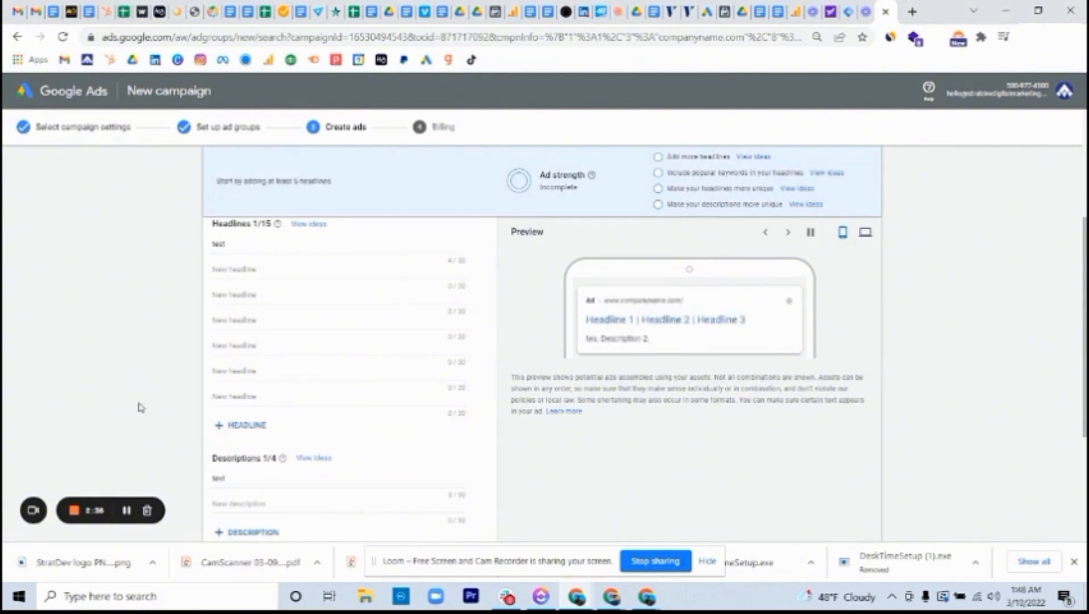
{"action": "scroll", "coordinate": [140, 409], "scroll_direction": "down", "scroll_amount": 3}
{"action": "left_click", "coordinate": [250, 427]}
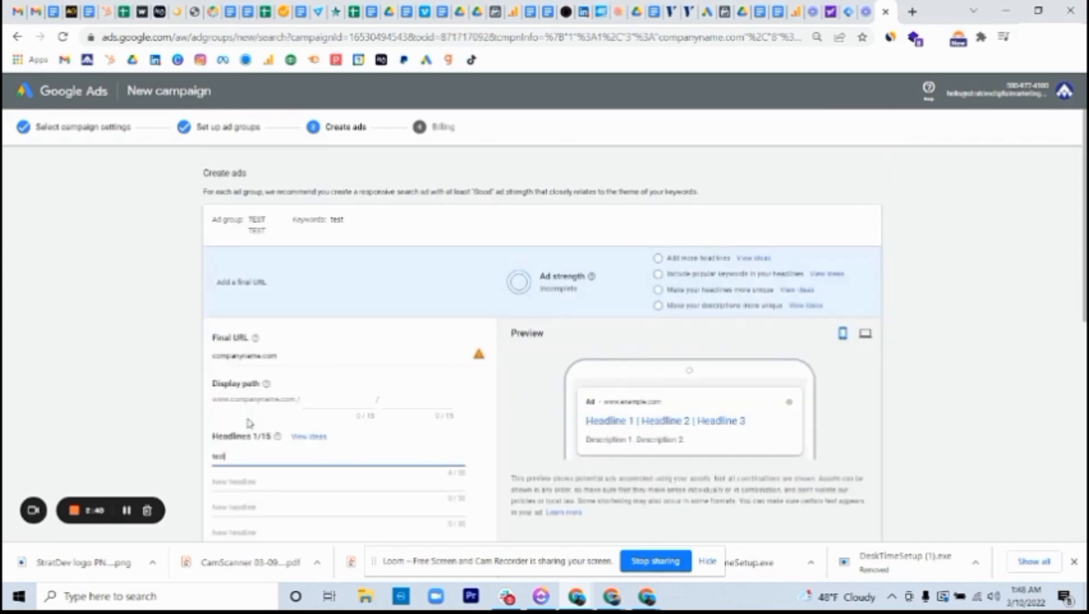
Step: Fill in four more headlines for the ad: "test 1", "test 2", "test 3" and "test 4"
{"action": "scroll", "coordinate": [196, 414], "scroll_direction": "down", "scroll_amount": 1}
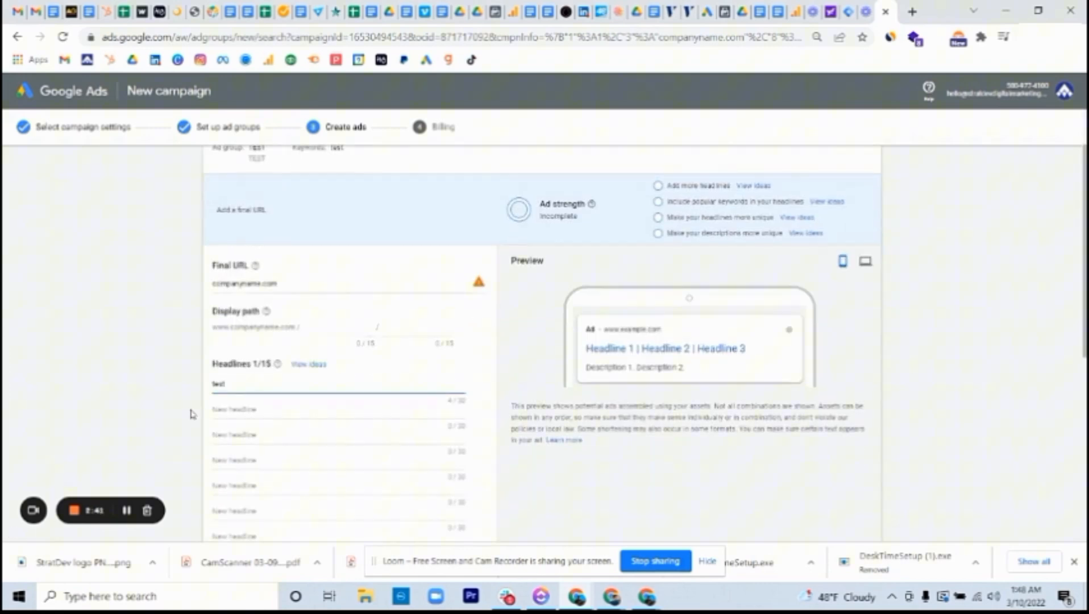
{"action": "left_click", "coordinate": [256, 408]}
{"action": "type", "text": "test 1"}
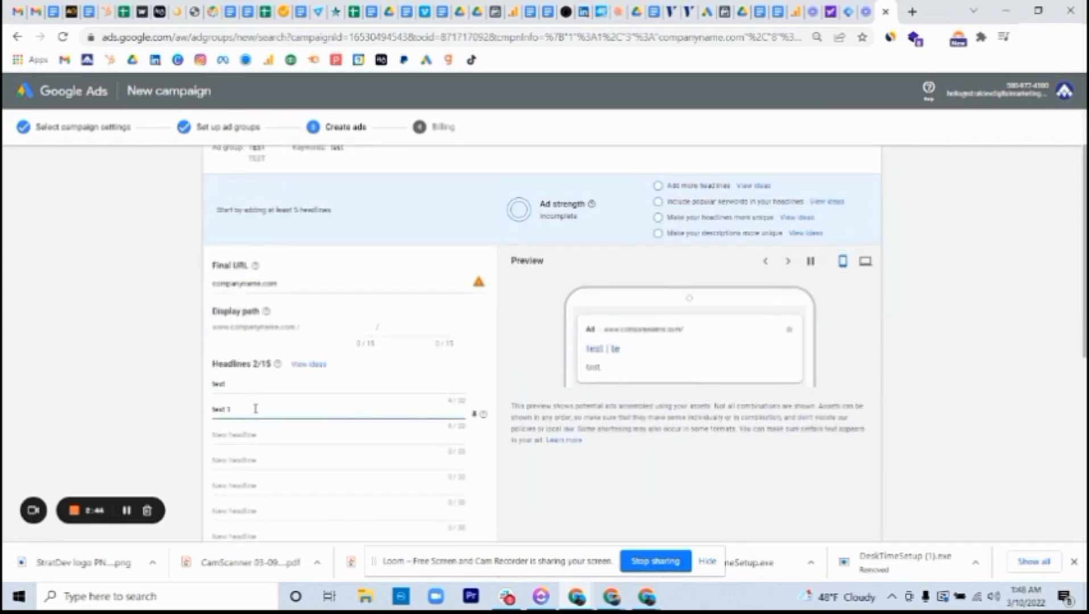
{"action": "left_click", "coordinate": [259, 441]}
{"action": "type", "text": "test 2"}
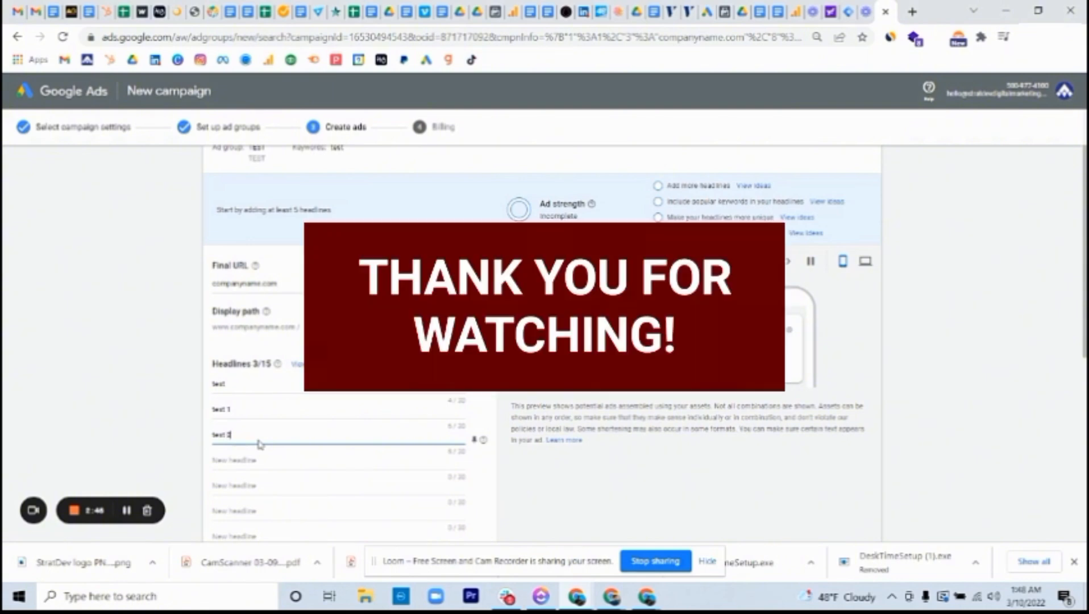
{"action": "left_click", "coordinate": [263, 458]}
{"action": "type", "text": "test 3"}
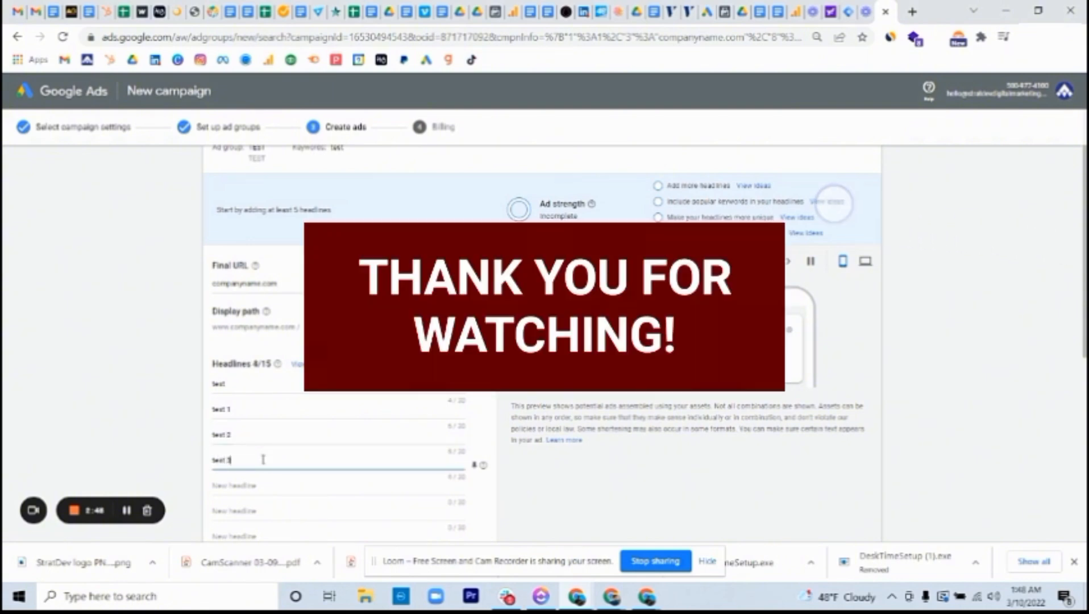
{"action": "left_click", "coordinate": [265, 485]}
{"action": "type", "text": "test 4"}
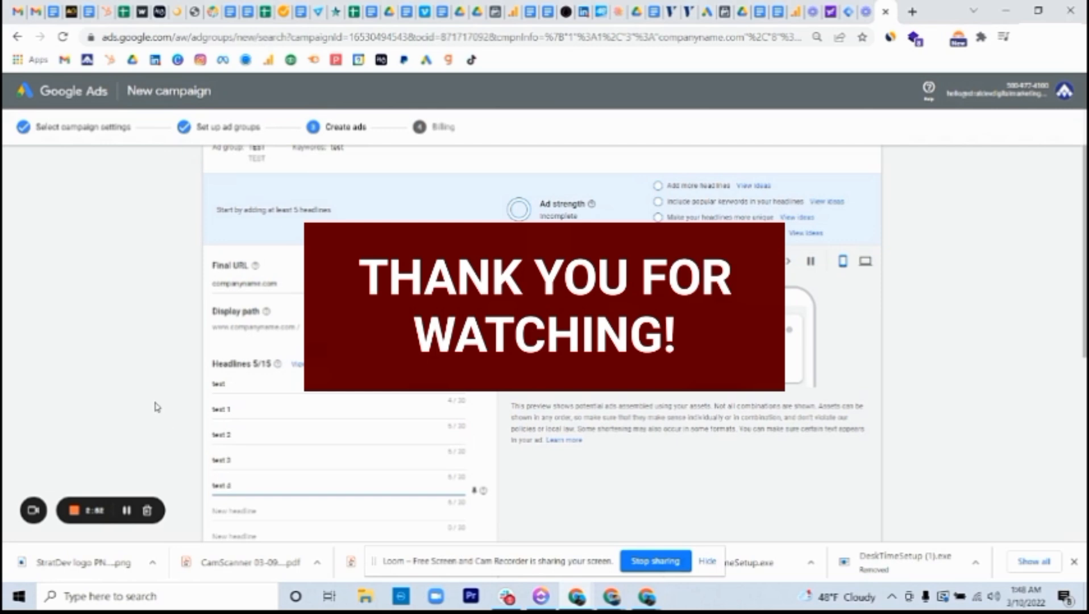
Step: Enter a second description for the ad below the first one
{"action": "scroll", "coordinate": [157, 407], "scroll_direction": "down", "scroll_amount": 4}
{"action": "scroll", "coordinate": [157, 407], "scroll_direction": "down", "scroll_amount": 1}
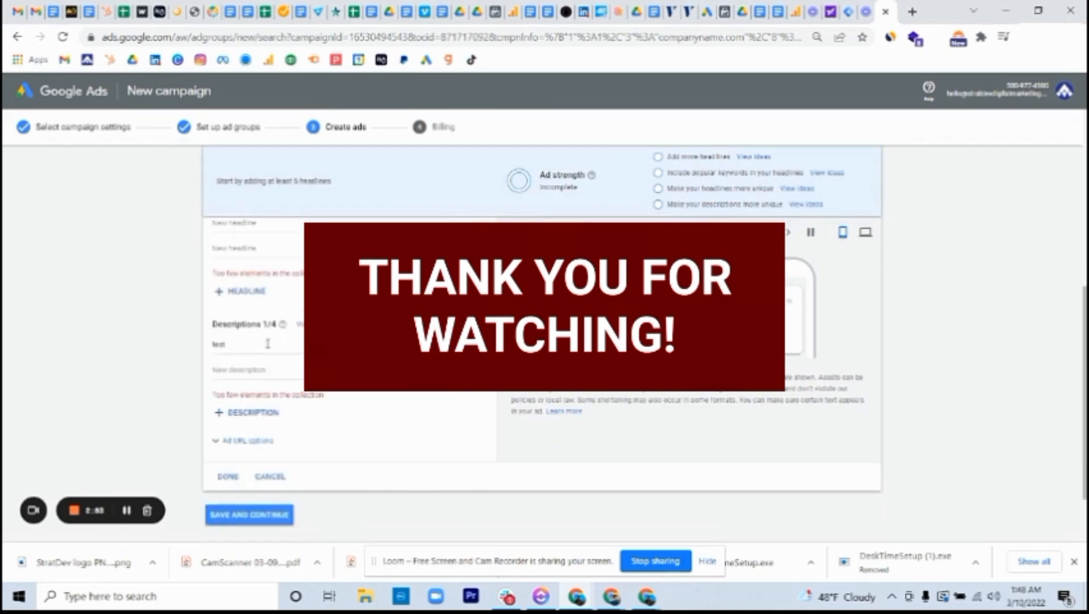
{"action": "left_click", "coordinate": [242, 369]}
{"action": "type", "text": "wd"}
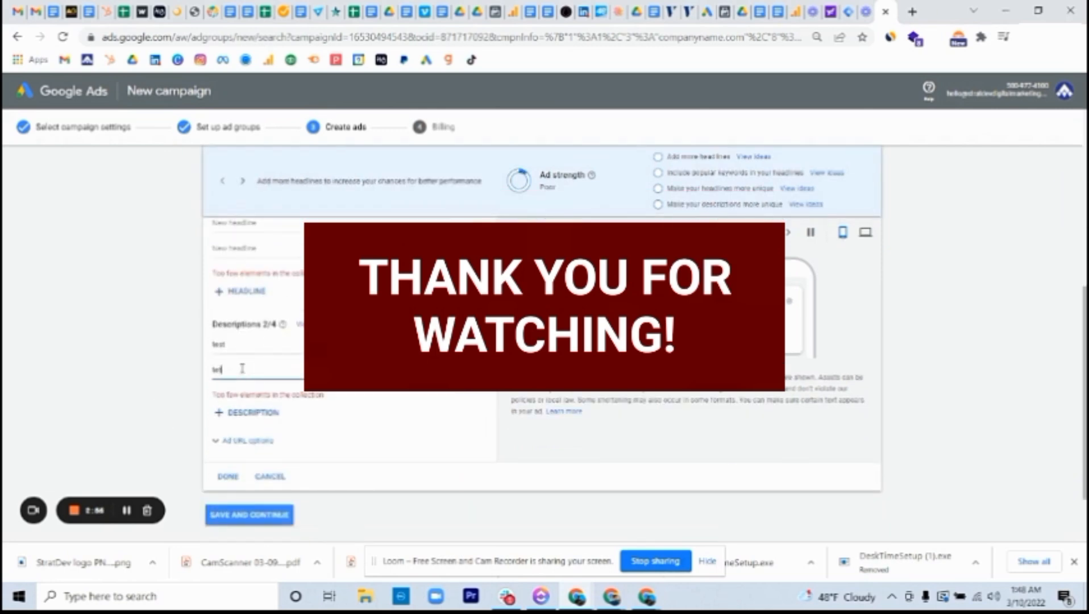